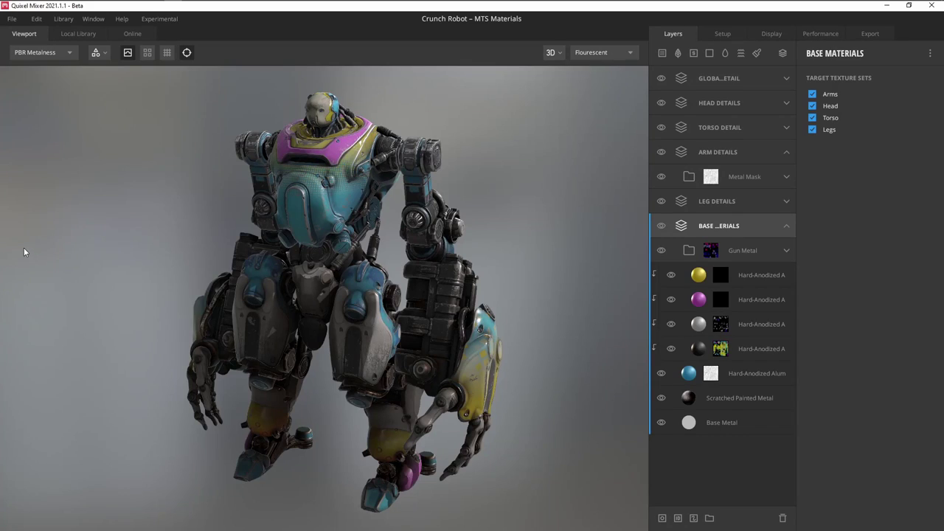
drag(23, 251, 551, 269)
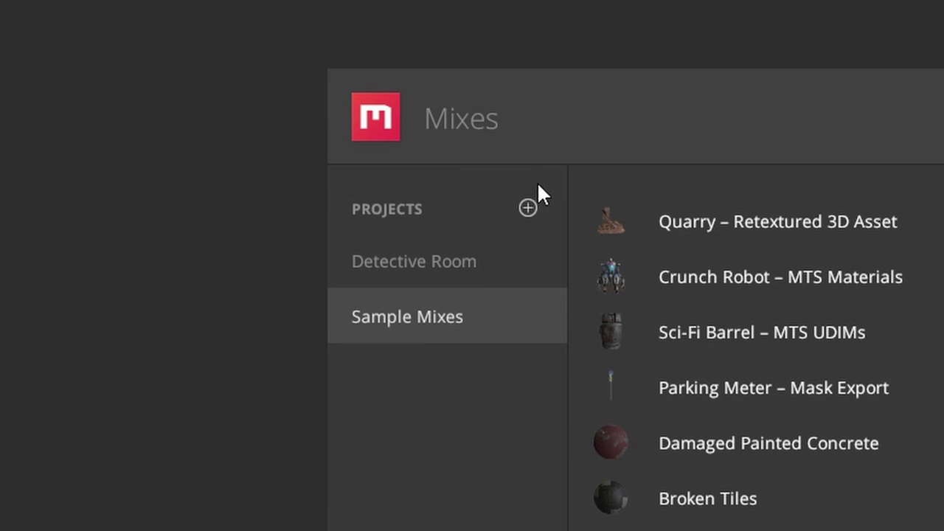
Add a new project named 3DBee to the mixes list
click(527, 209)
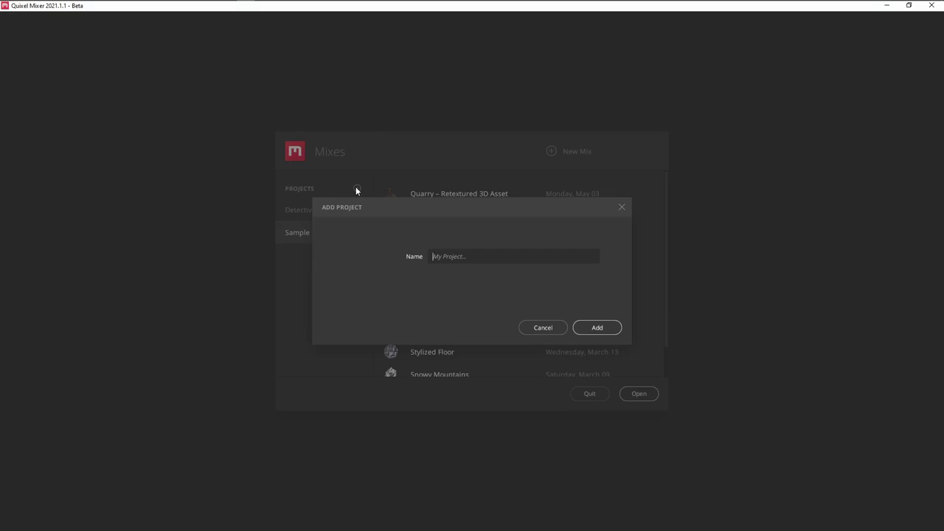
text(3DBee)
click(593, 327)
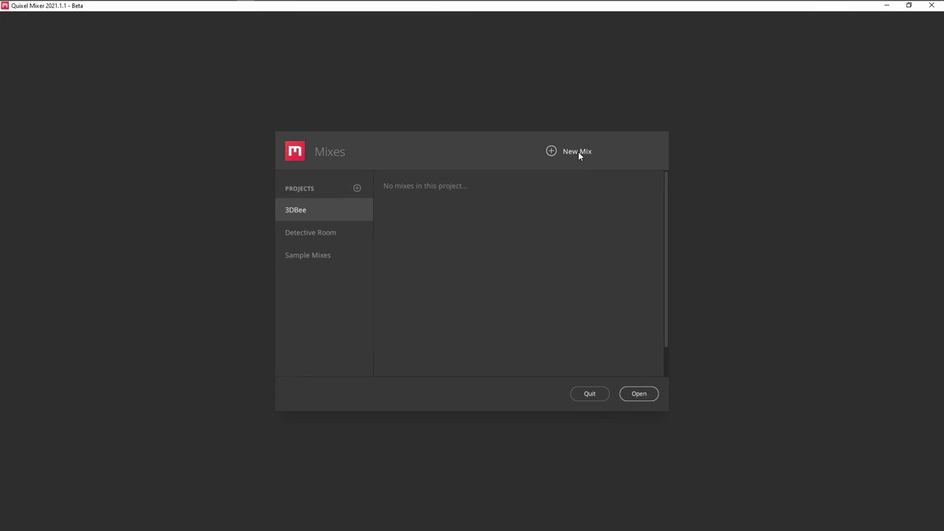
Create a new mix named Espresso Machine in the 3DBee project at a working resolution of 2048 px
click(577, 151)
double_click(506, 244)
text(Espresso Machine)
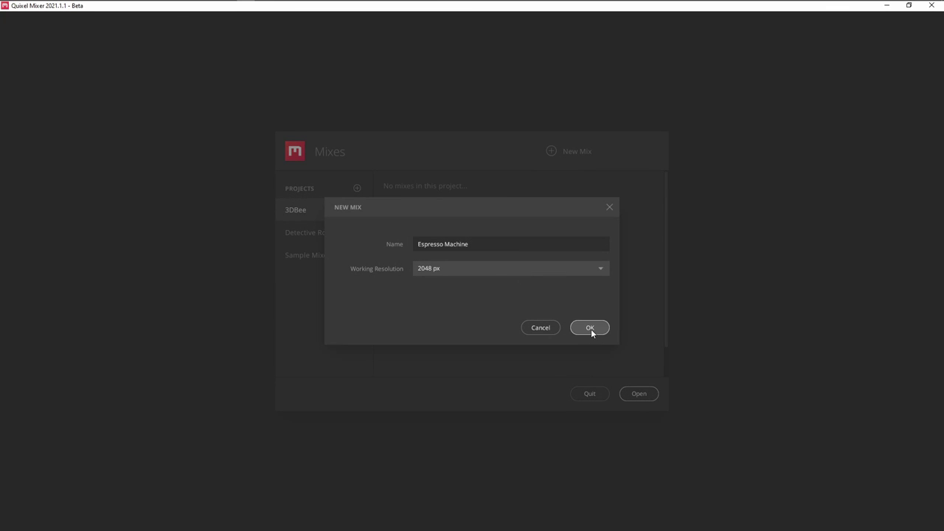
click(590, 328)
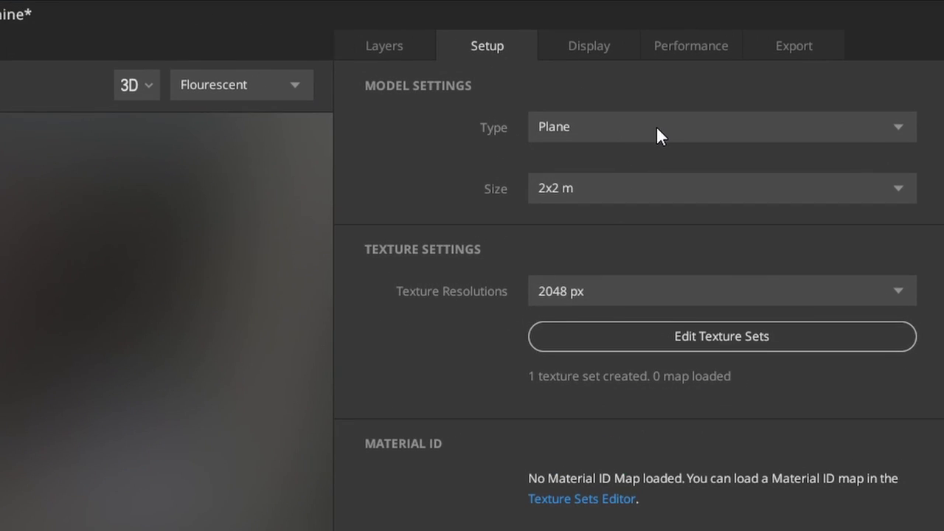
Load espresso_machine from the Desktop as the custom model and open the texture sets editor
click(656, 127)
click(607, 217)
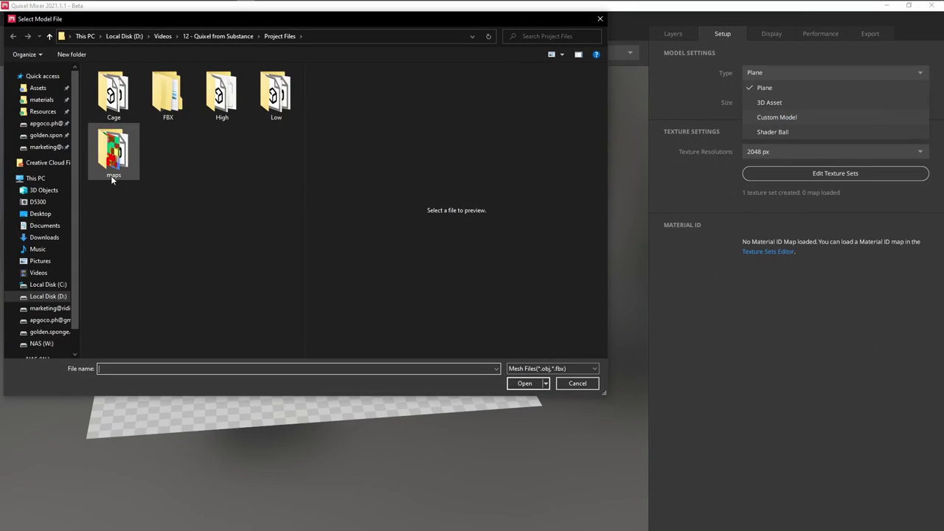
click(38, 213)
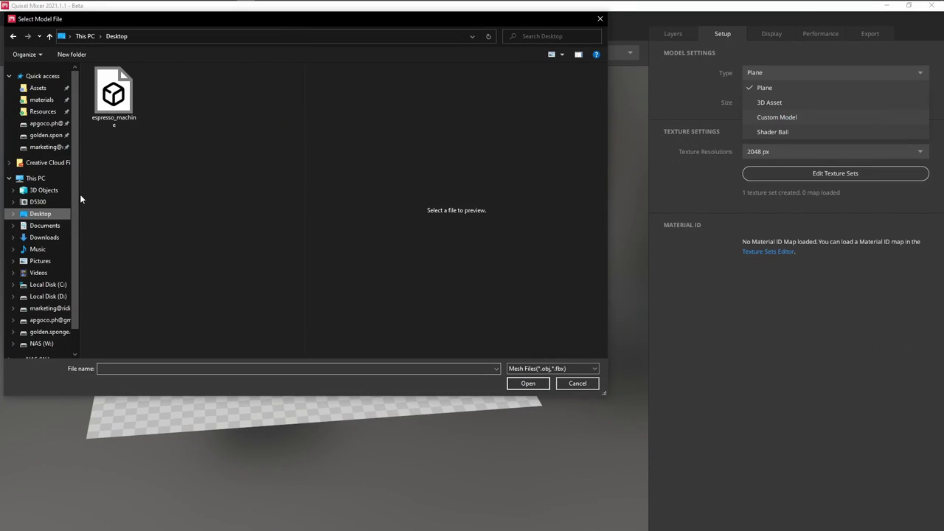
double_click(116, 100)
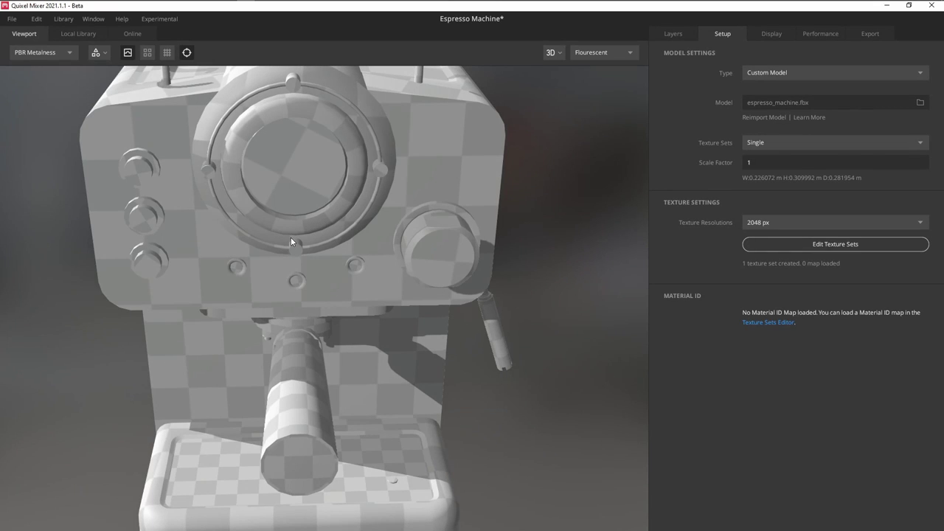
drag(375, 273, 774, 298)
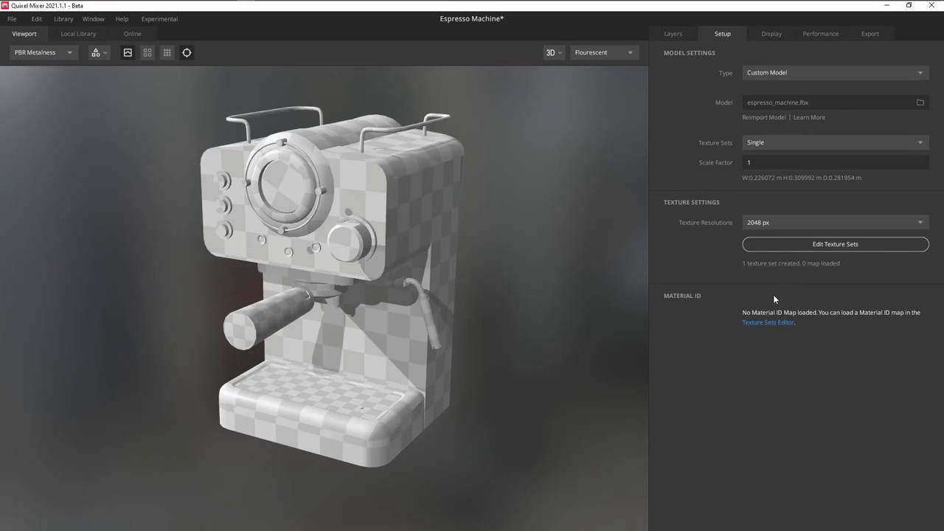
click(867, 245)
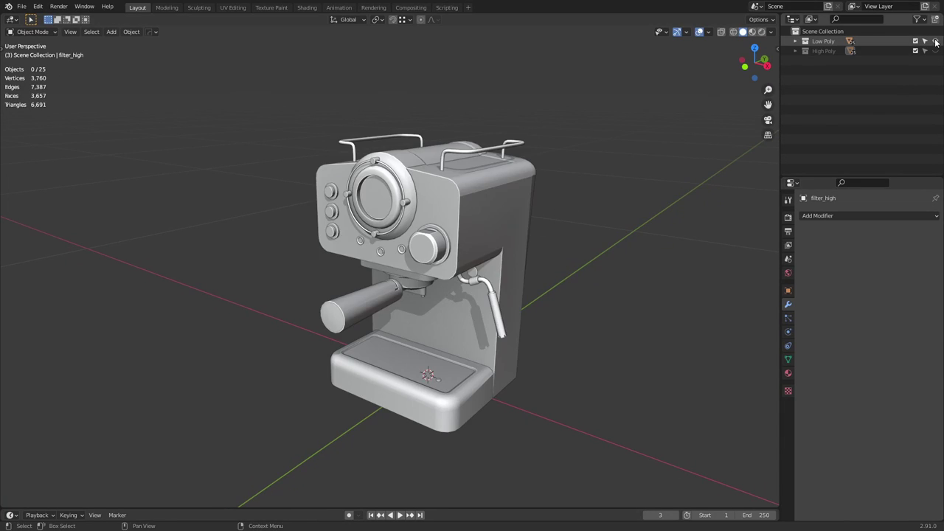
Switch to Blender, hide the Low Poly collection, and show and expand the High Poly collection
click(935, 42)
click(935, 50)
click(795, 51)
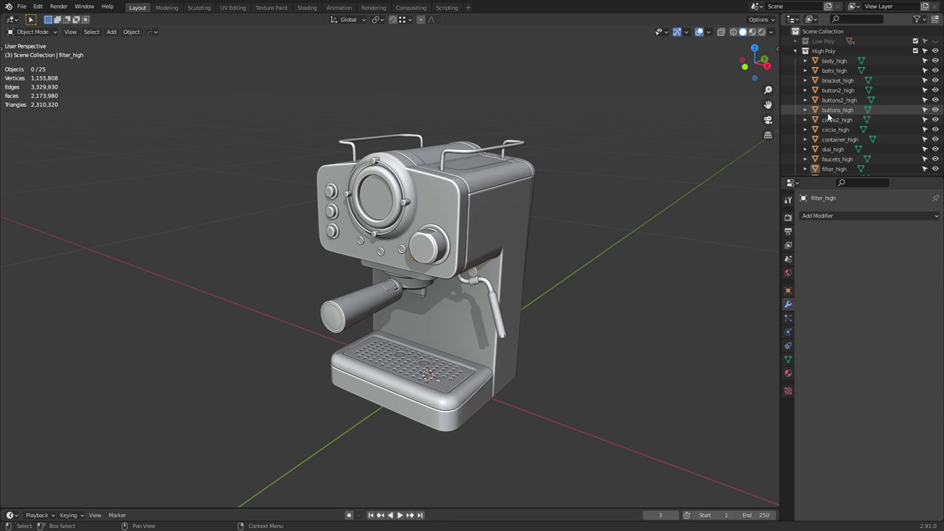
Examine the high-poly espresso machine parts by selecting the body, the knob and all parts together
click(834, 60)
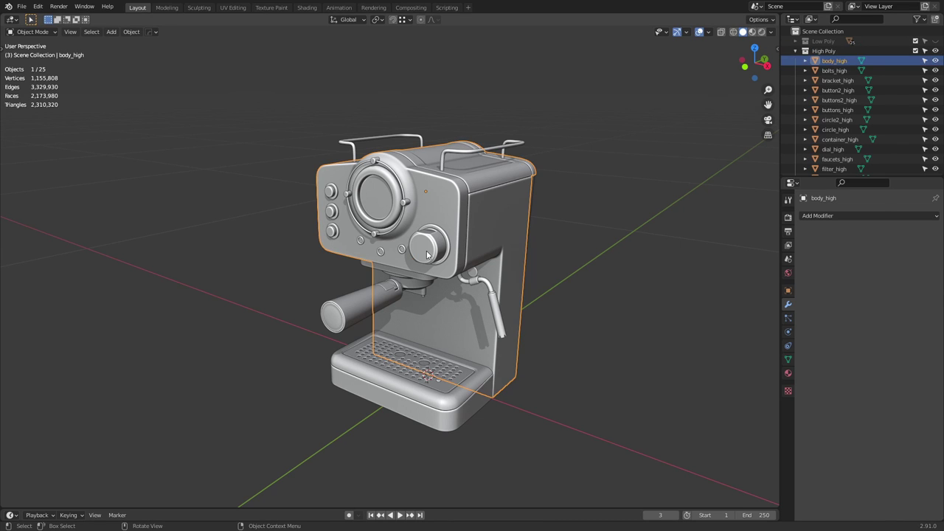
click(424, 245)
scroll(420, 240, up, 6)
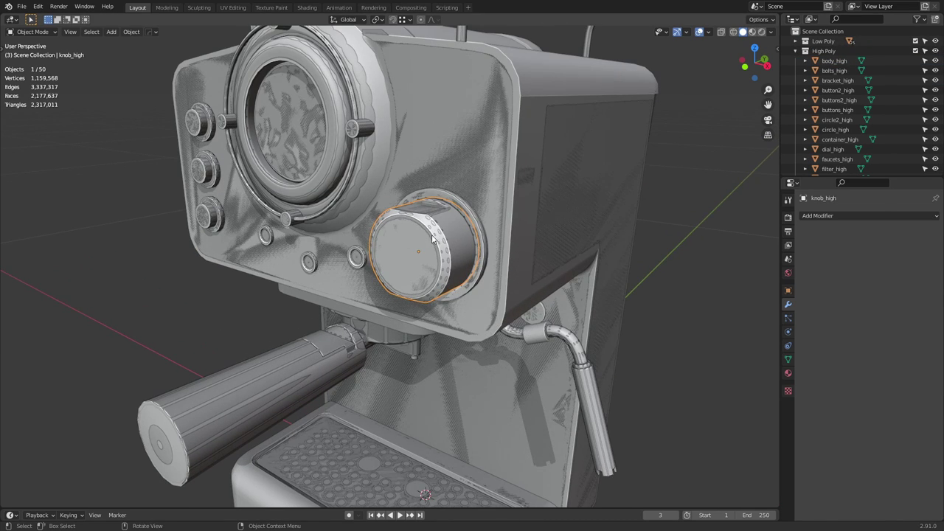
scroll(433, 240, down, 10)
key(a)
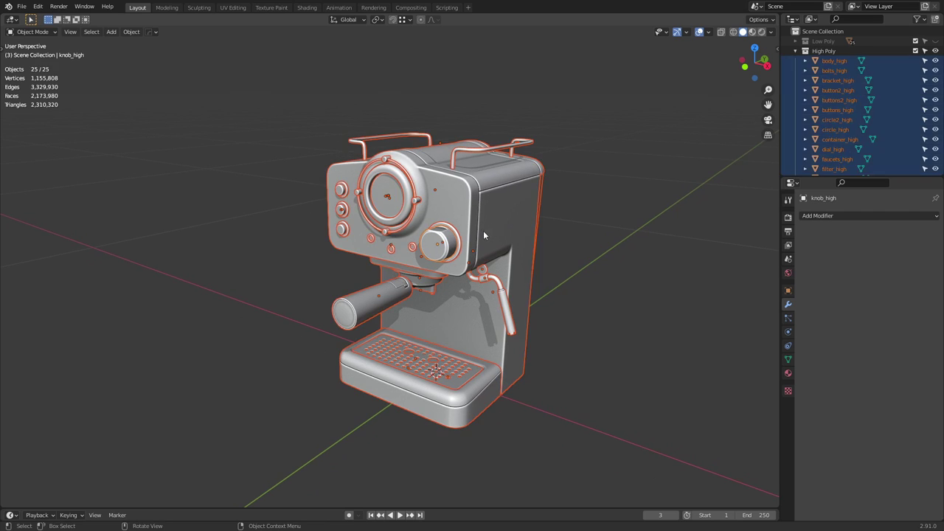
click(478, 236)
Restrict transforms to Only Locations and set the pivot point to the 3D Cursor
mouse_move(477, 236)
middle_down()
mouse_move(464, 233)
mouse_move(469, 224)
middle_up()
key(F3)
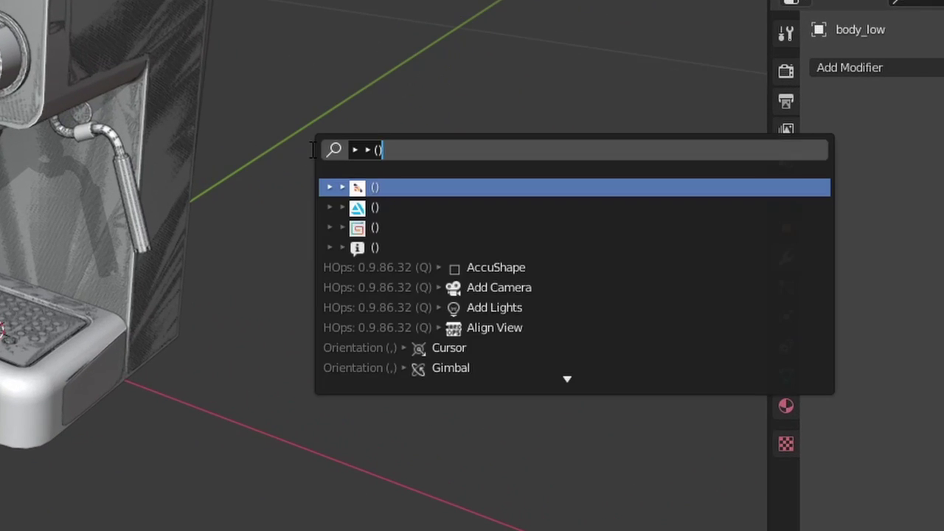
text(pivot)
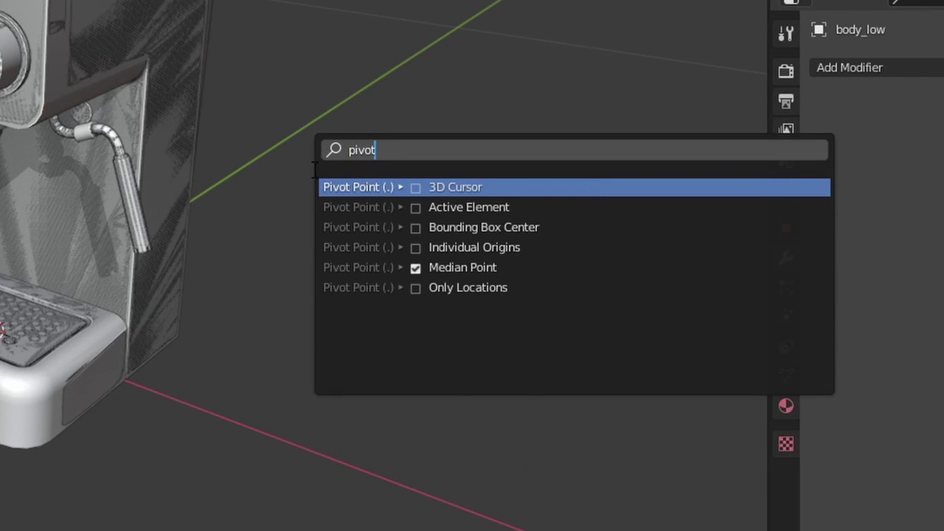
click(417, 288)
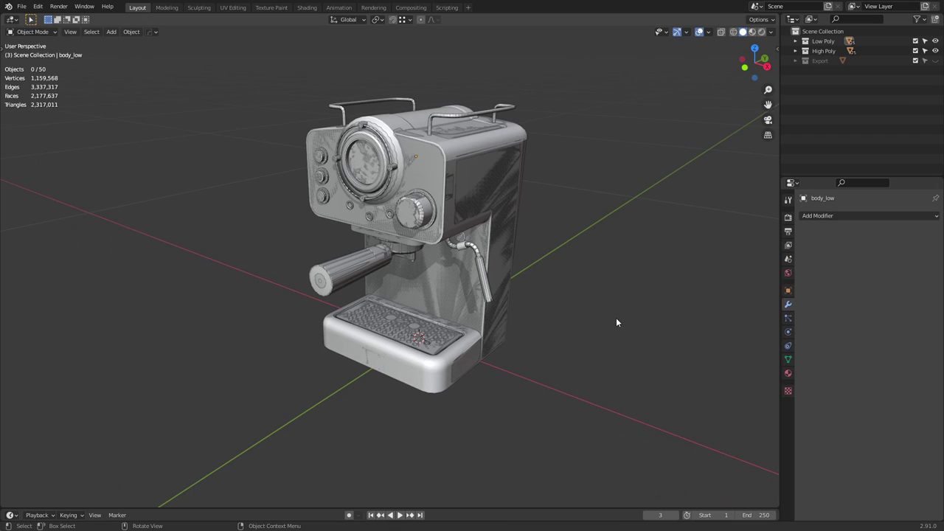
middle_drag(459, 242, 519, 273)
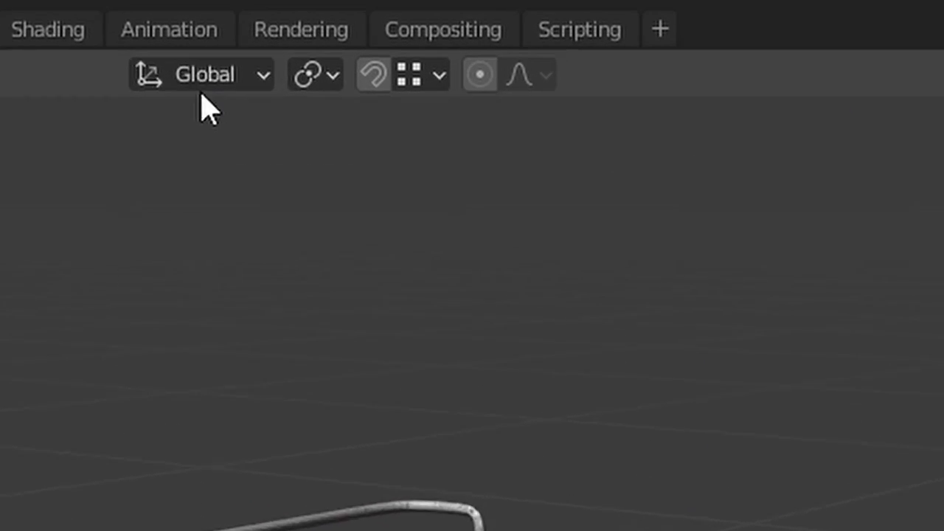
click(375, 20)
click(430, 177)
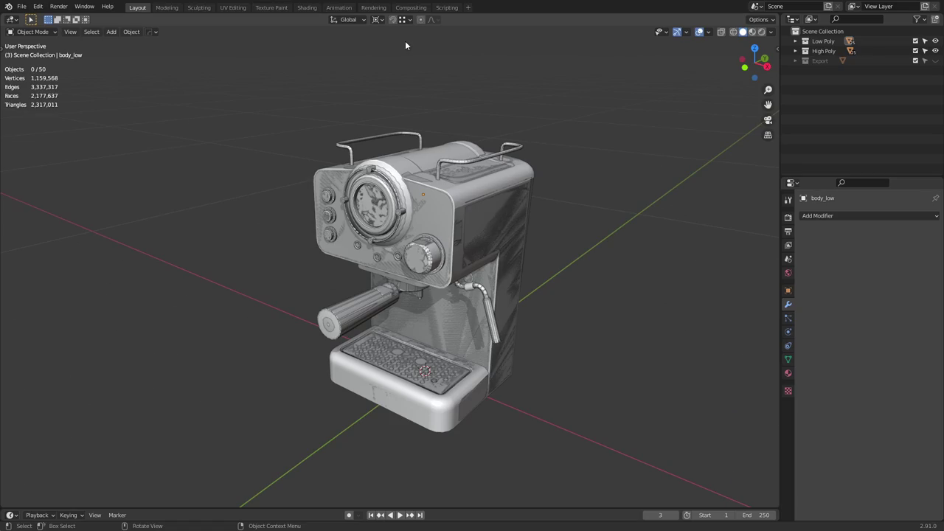
Explode all high-poly and low-poly parts by scaling their locations outward by a factor of about 1.97
key(a)
key(s)
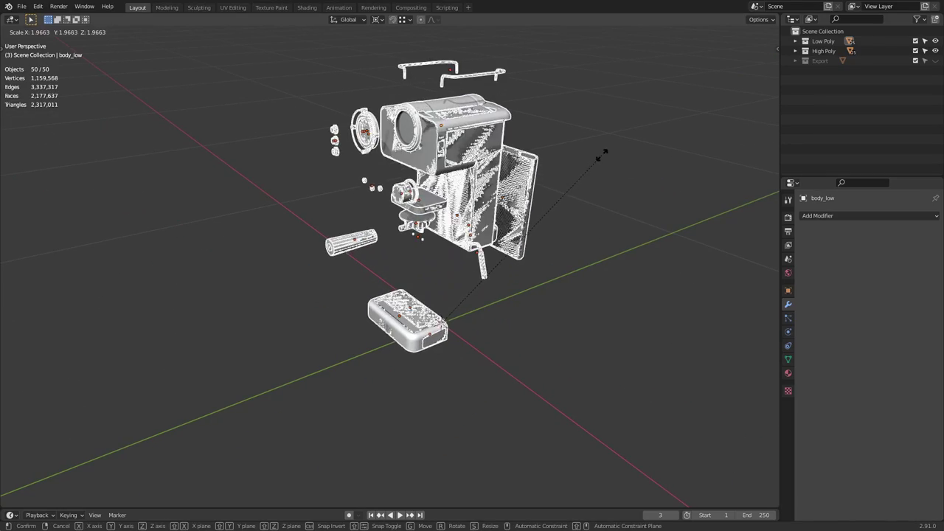
click(601, 155)
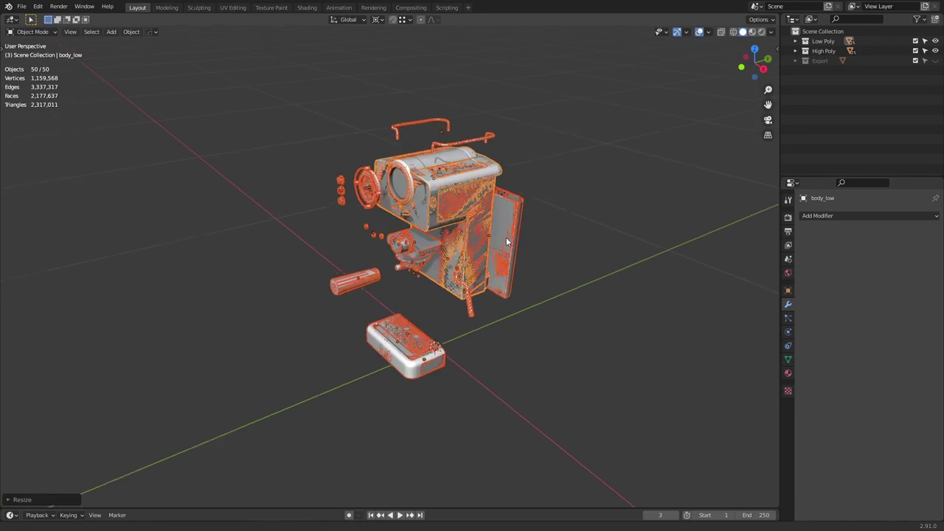
scroll(531, 252, up, 8)
Spread the still crowded small parts farther apart, including the steam wand collar, the buttons and the bolts around the dial
key(alt+a)
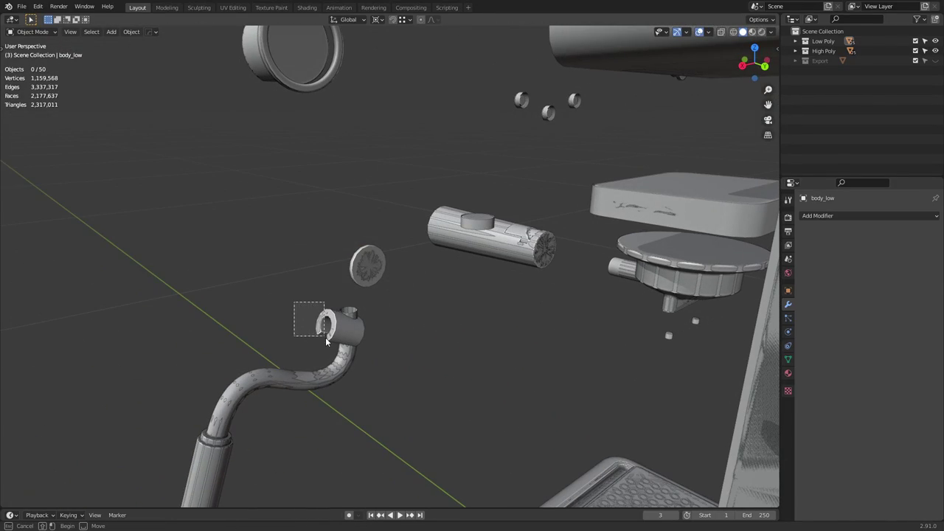
middle_drag(324, 339, 529, 321)
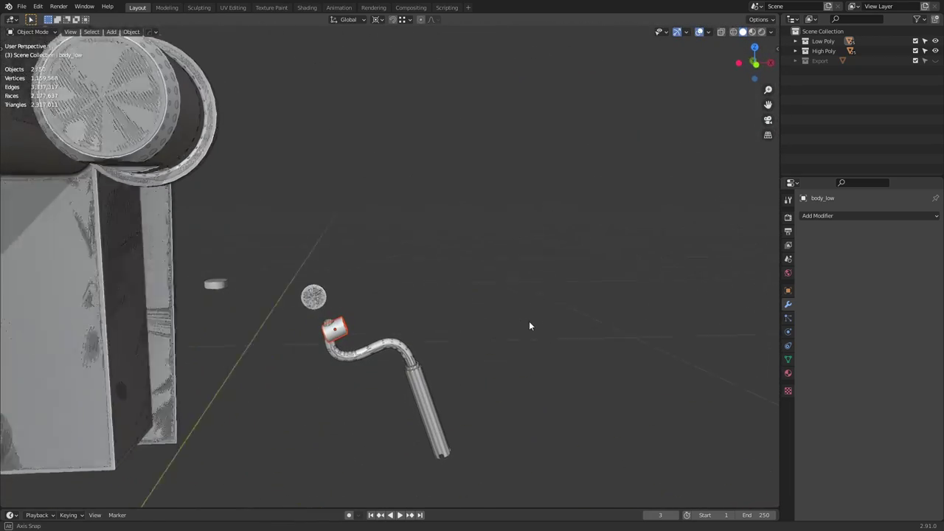
key(s)
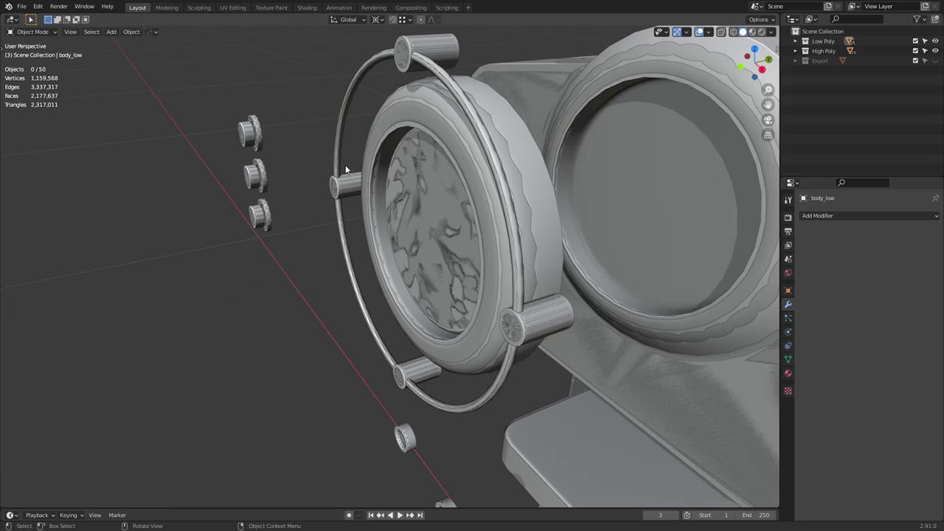
middle_drag(347, 214, 508, 185)
key(s)
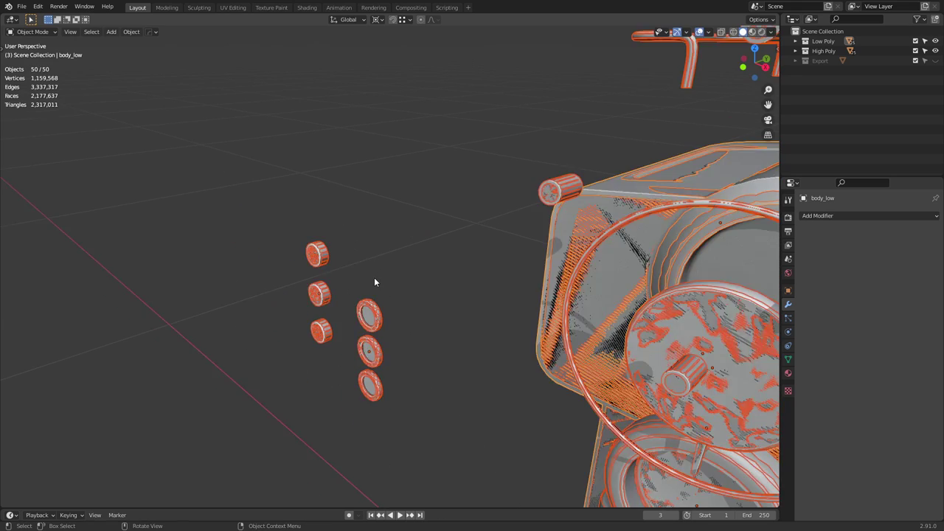
Export the exploded low-poly parts in Wavefront OBJ format
shift+middle_drag(553, 218, 524, 235)
key(ctrl+s)
mouse_move(524, 298)
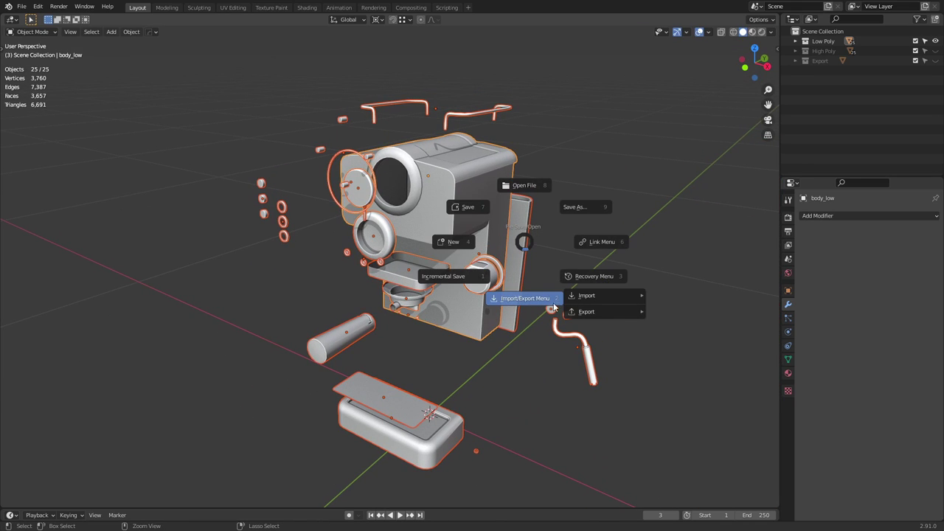
mouse_move(636, 325)
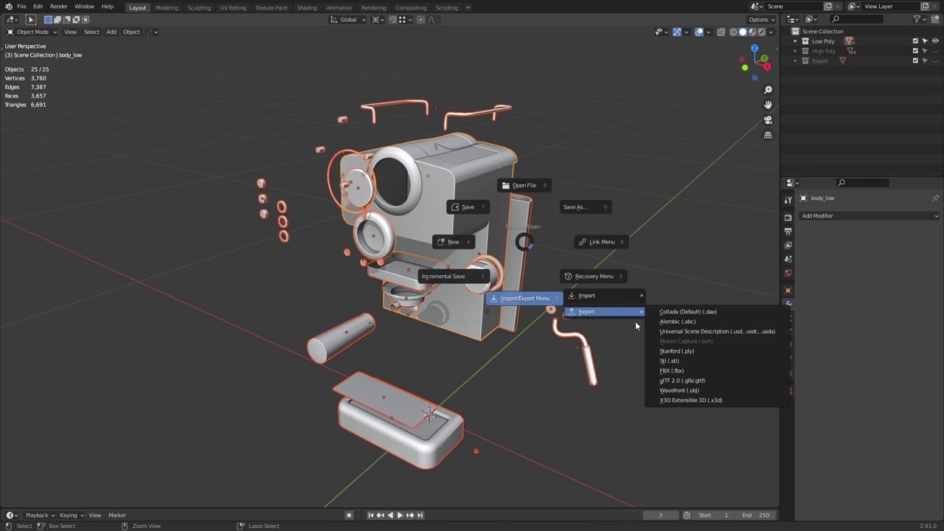
click(698, 391)
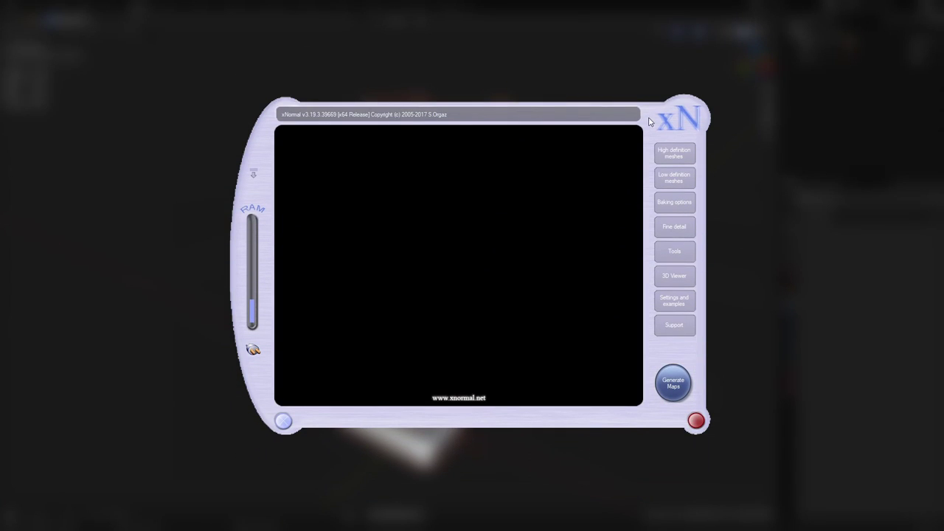
Switch to xNormal and add espresso_machine_high from the Desktop as the high definition mesh
click(667, 156)
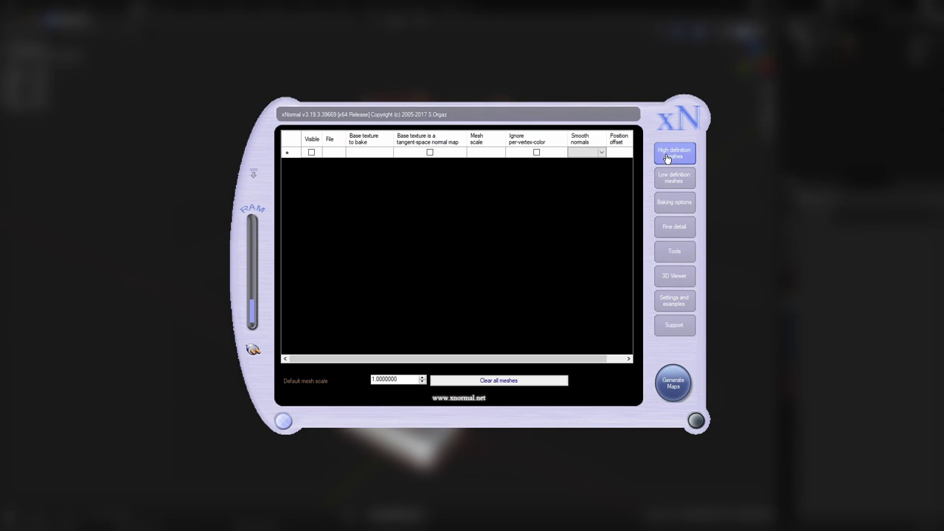
right_click(341, 155)
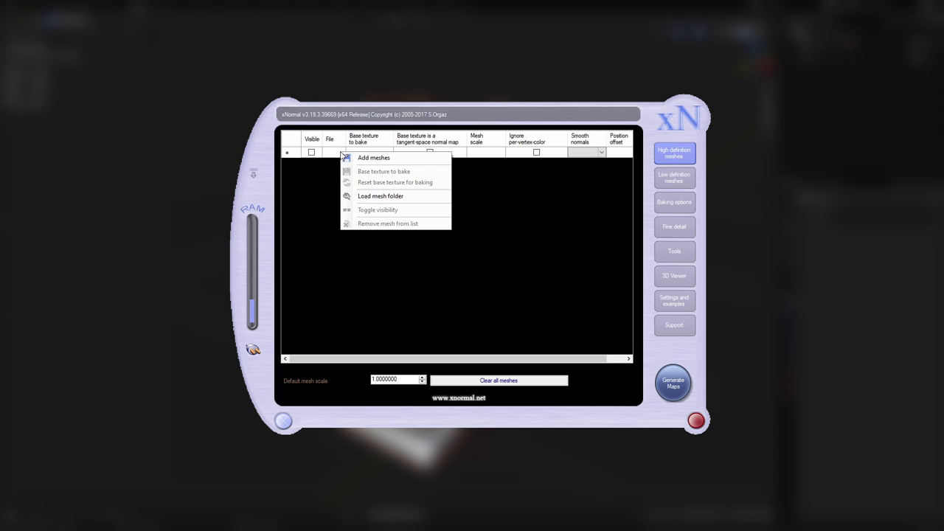
click(363, 156)
click(261, 261)
double_click(346, 171)
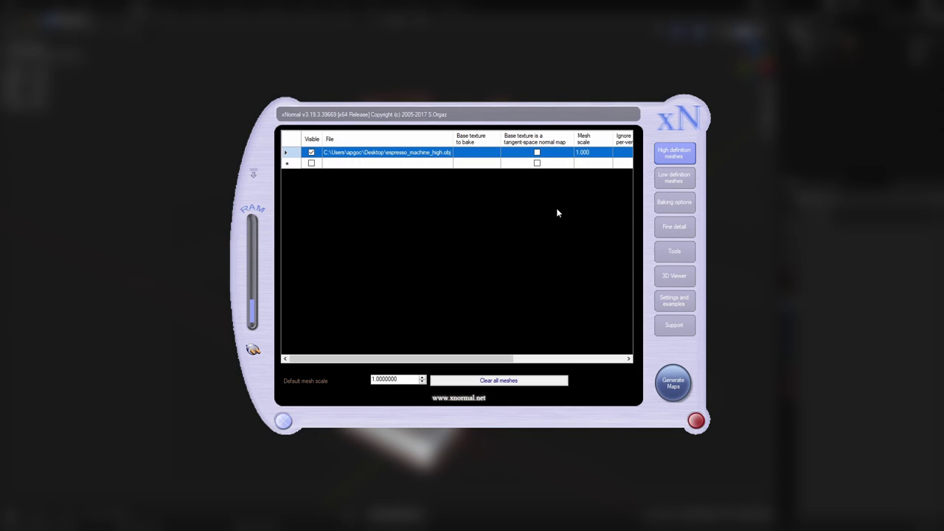
Add espresso_machine_low from the Desktop as the low definition mesh
click(685, 177)
right_click(333, 148)
click(356, 154)
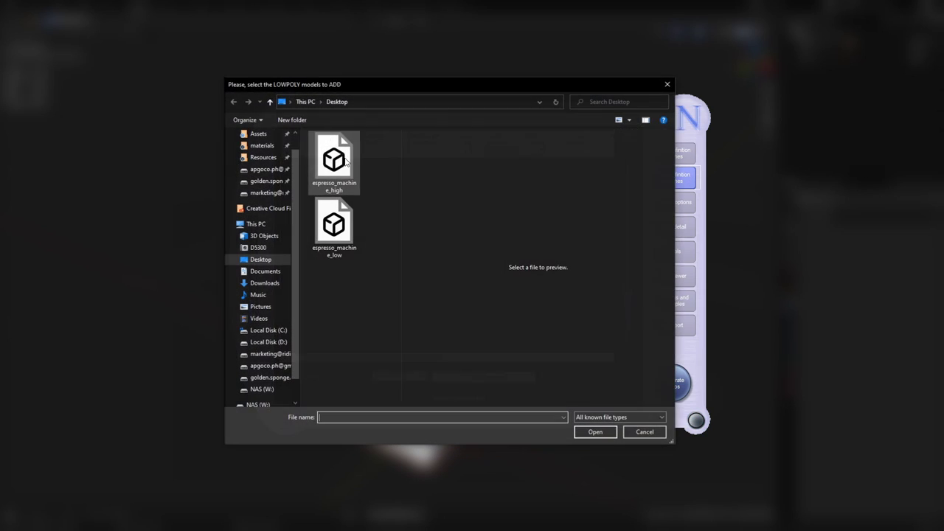
click(335, 223)
double_click(338, 224)
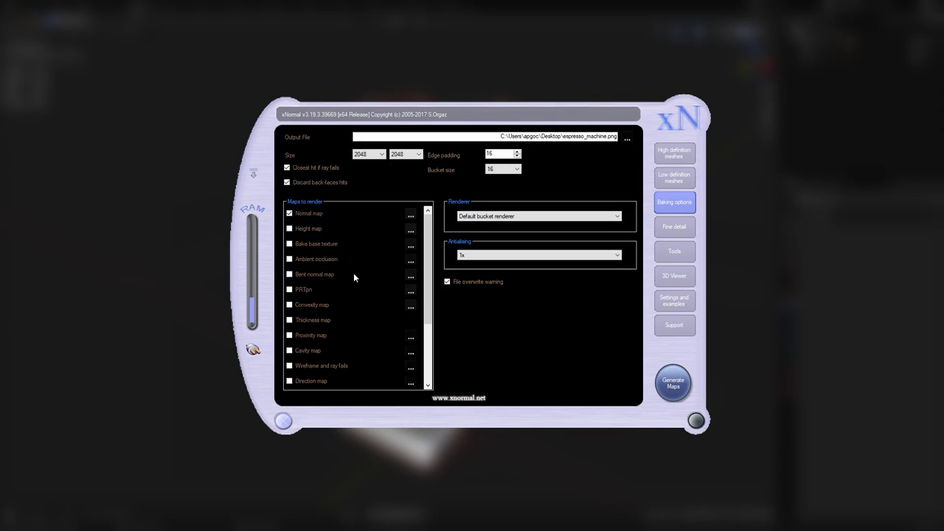
Bake the 2048 × 2048 normal map to espresso_machine.png and inspect the result on the model in Blender
scroll(353, 273, down, 3)
click(673, 383)
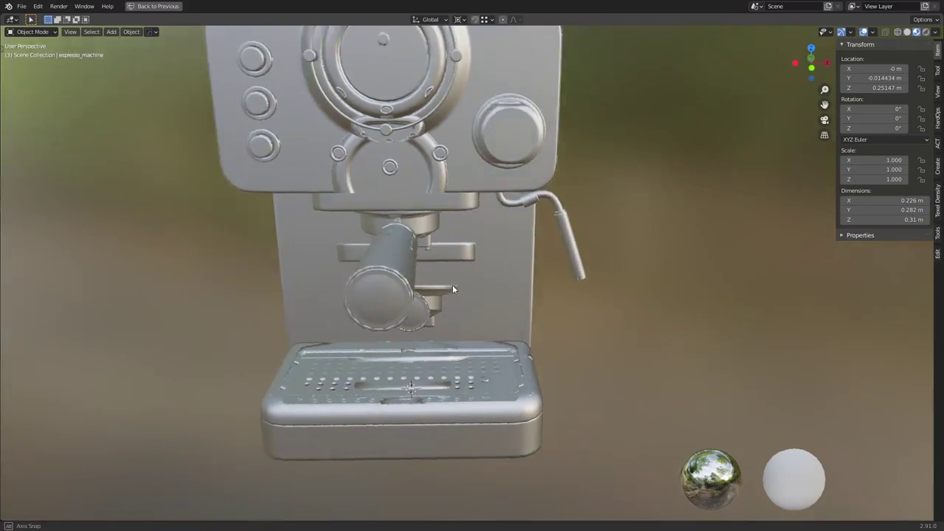
middle_drag(452, 284, 474, 285)
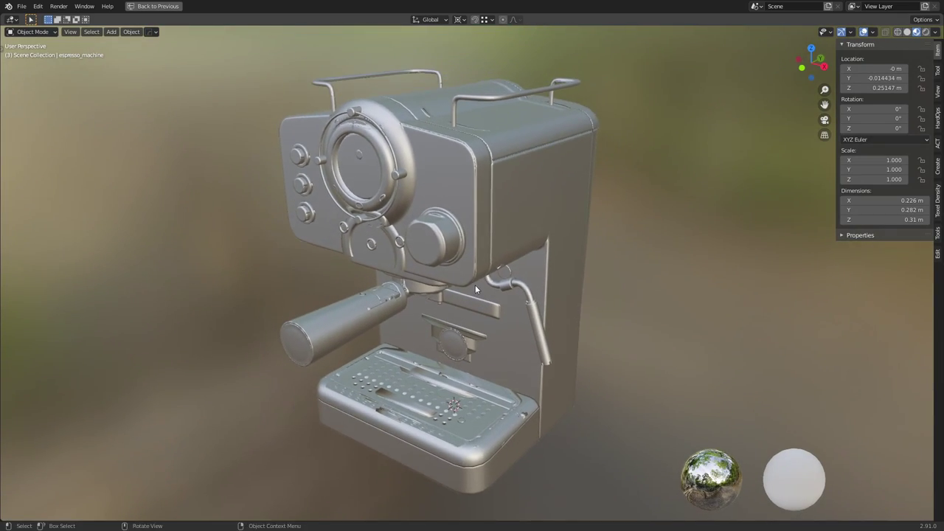
Duplicate all 25 low-poly parts and move the copies into a new collection named Cage
scroll(479, 279, down, 2)
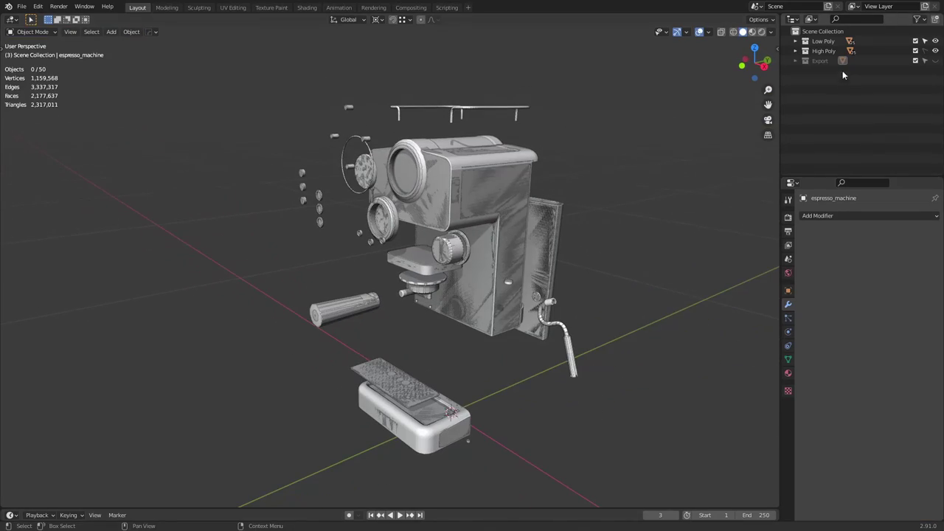
key(a)
key(shift+d)
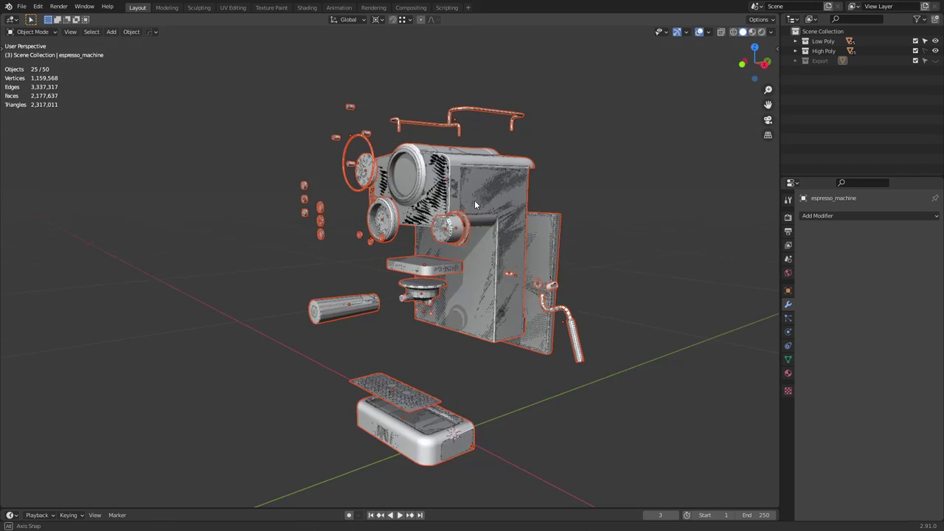
right_click(587, 231)
key(m)
click(594, 215)
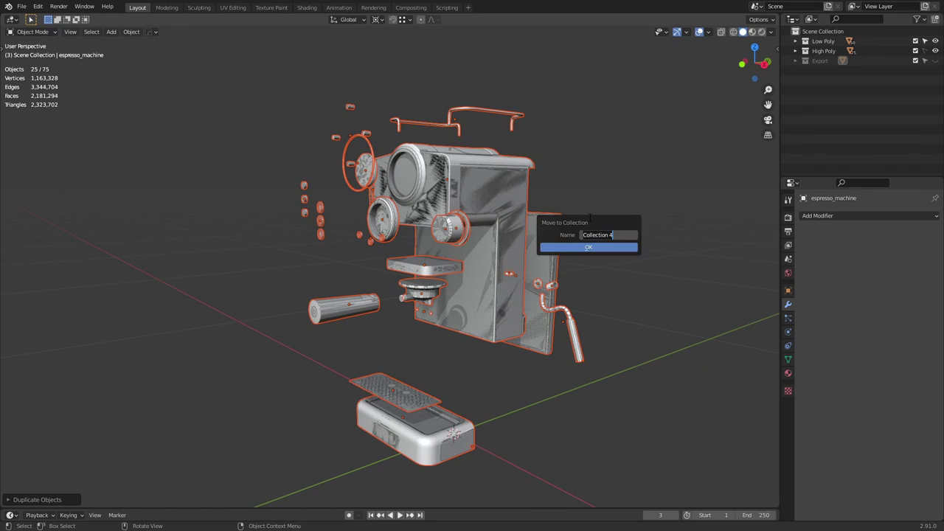
key(Return)
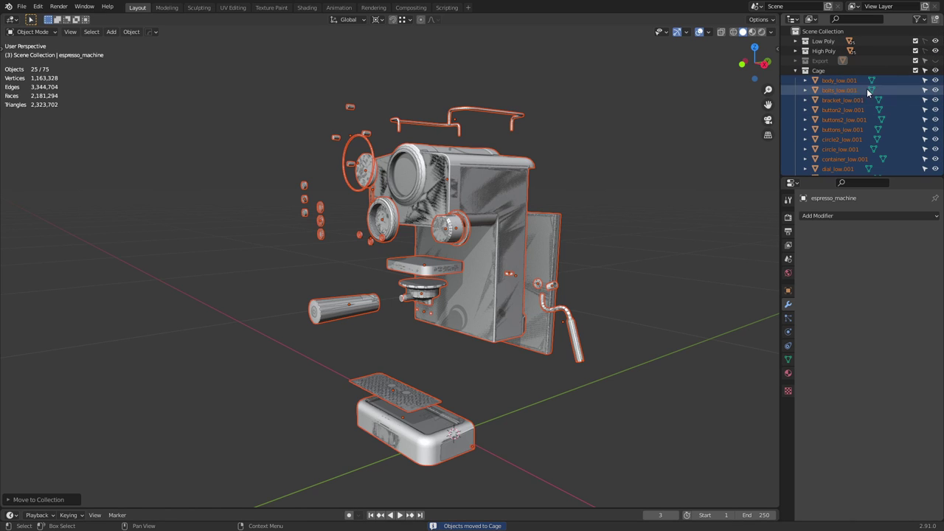
Fatten the cage copy of the thin front ring along its normals by about 0.0005
scroll(369, 166, up, 8)
key(alt+a)
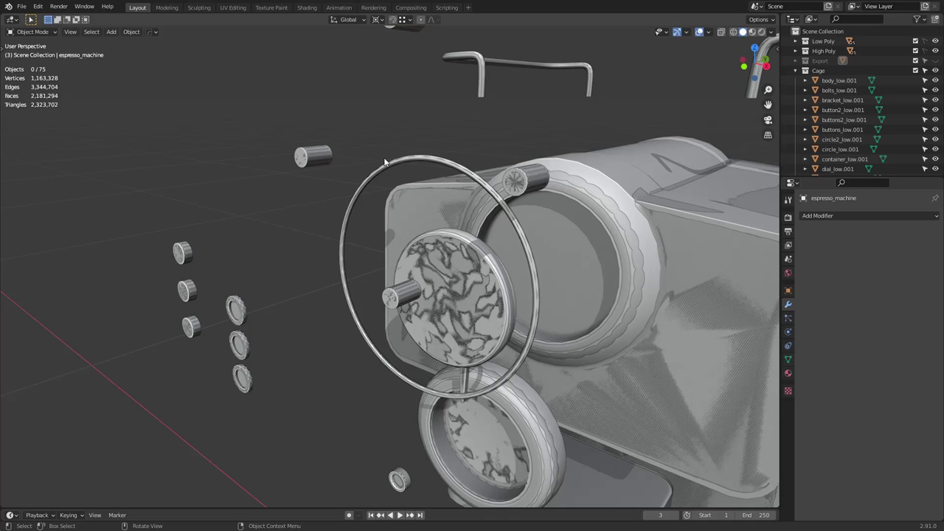
click(384, 161)
middle_drag(387, 171, 395, 206)
key(Tab)
scroll(448, 190, up, 3)
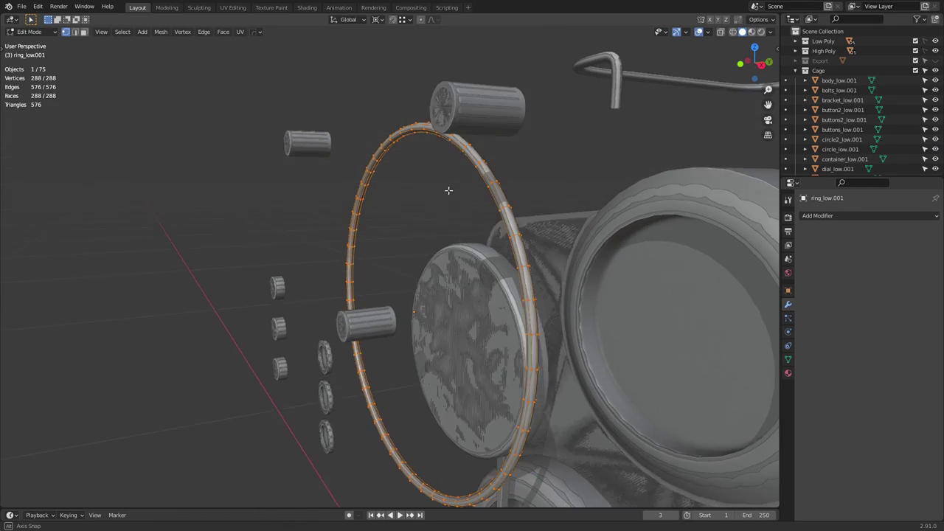
middle_drag(448, 190, 551, 120)
key(3)
scroll(442, 155, up, 4)
key(alt+s)
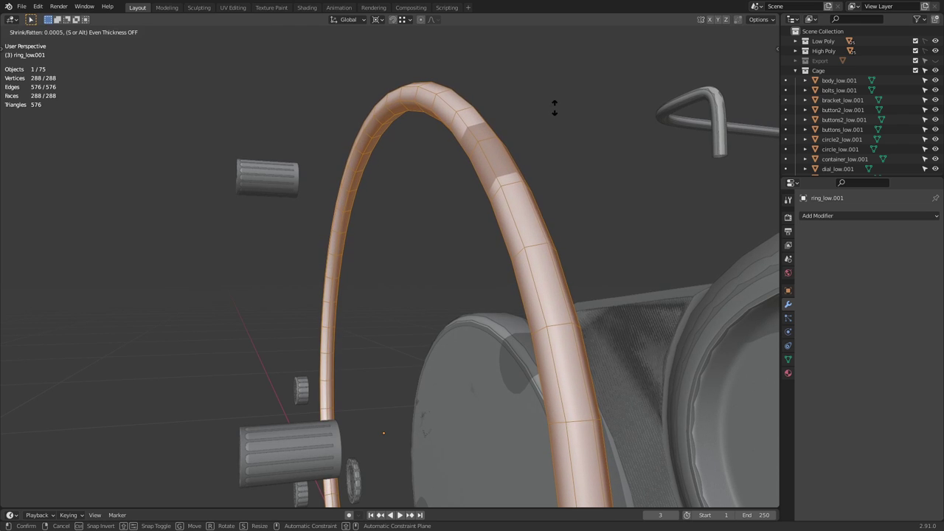
click(555, 108)
Fatten the cage copy of the bolts along their normals and save the file
key(Tab)
click(274, 379)
key(Tab)
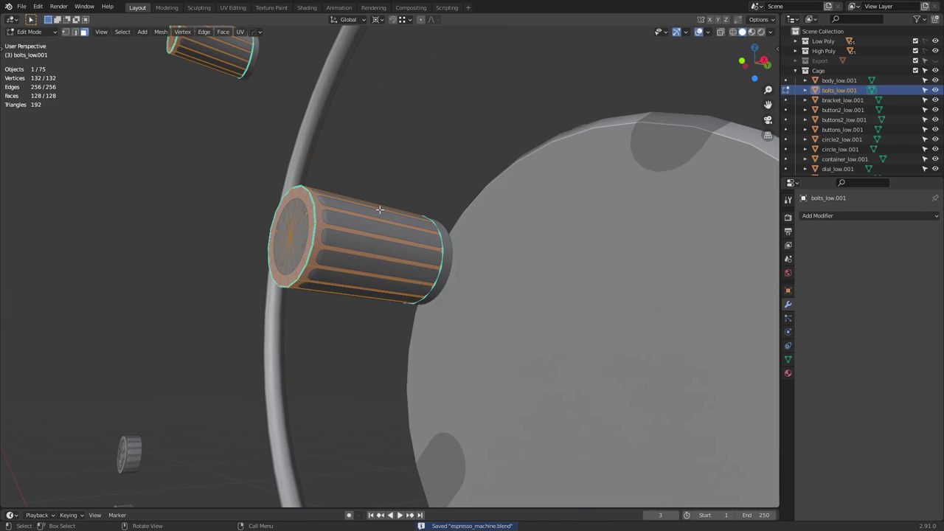
key(ctrl+s)
scroll(379, 210, down, 3)
scroll(379, 210, up, 5)
key(alt+s)
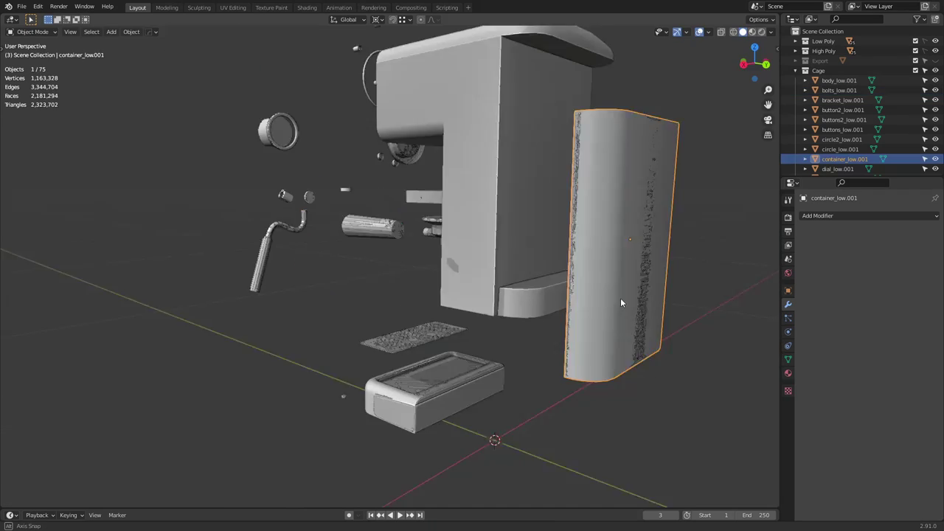
Fatten the cage copy of the rear container along its normals so it encloses the high-poly surface
key(Tab)
scroll(620, 298, up, 5)
key(alt+s)
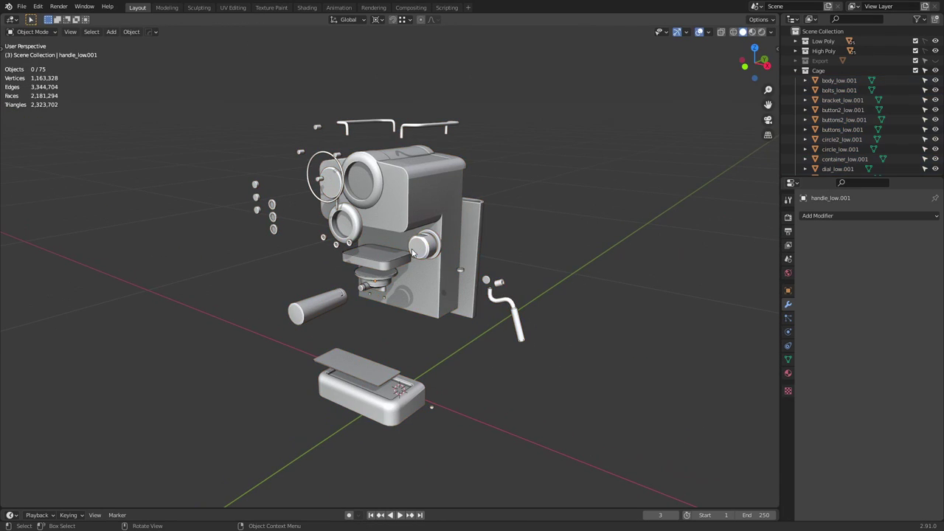
Select all cage parts, save the file, and batch rename the objects by replacing low.001 with cage
key(a)
key(ctrl+s)
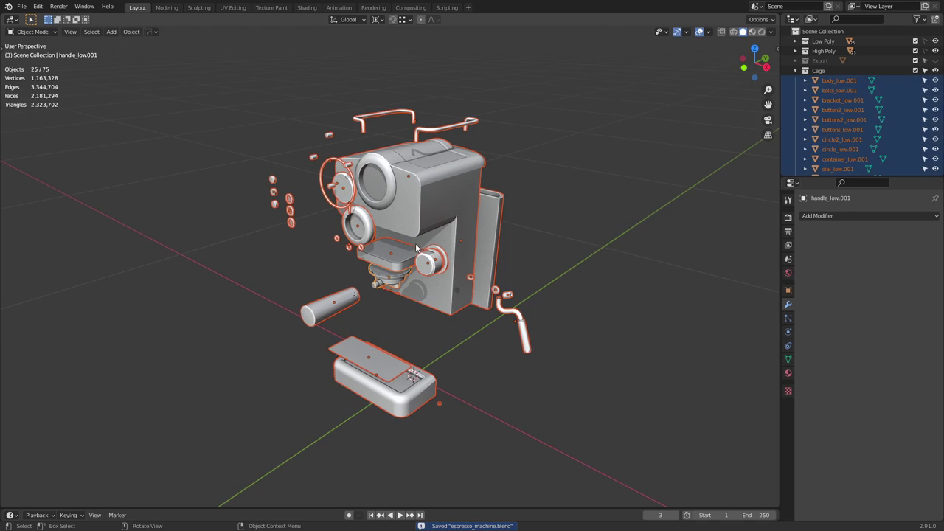
scroll(397, 232, up, 3)
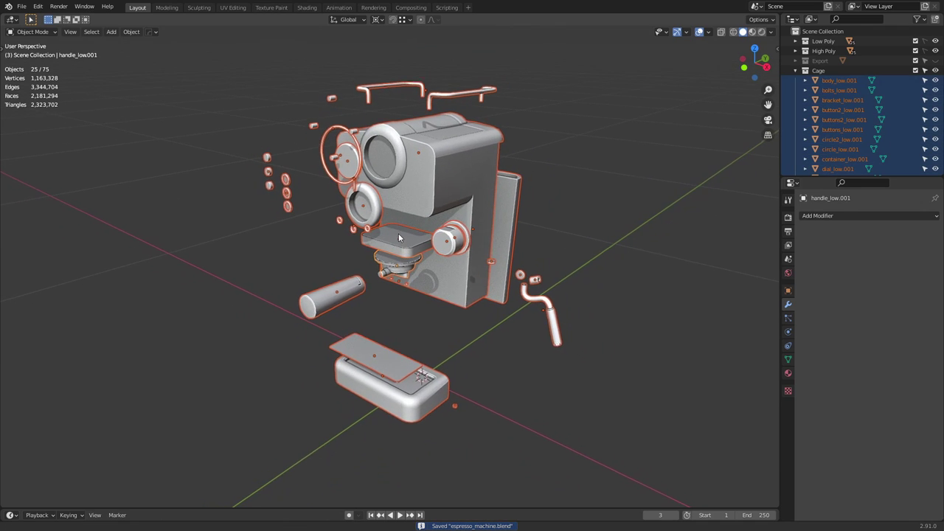
key(ctrl+F2)
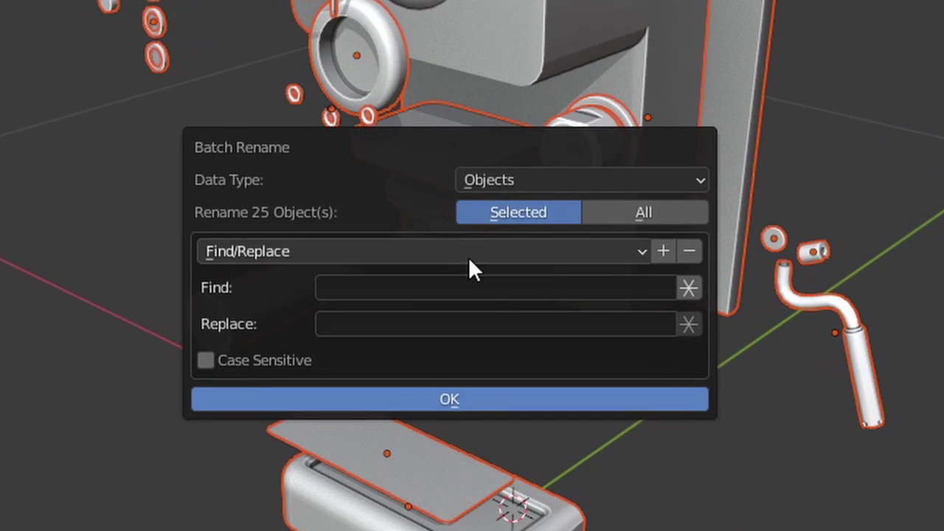
click(480, 289)
text(low.00)
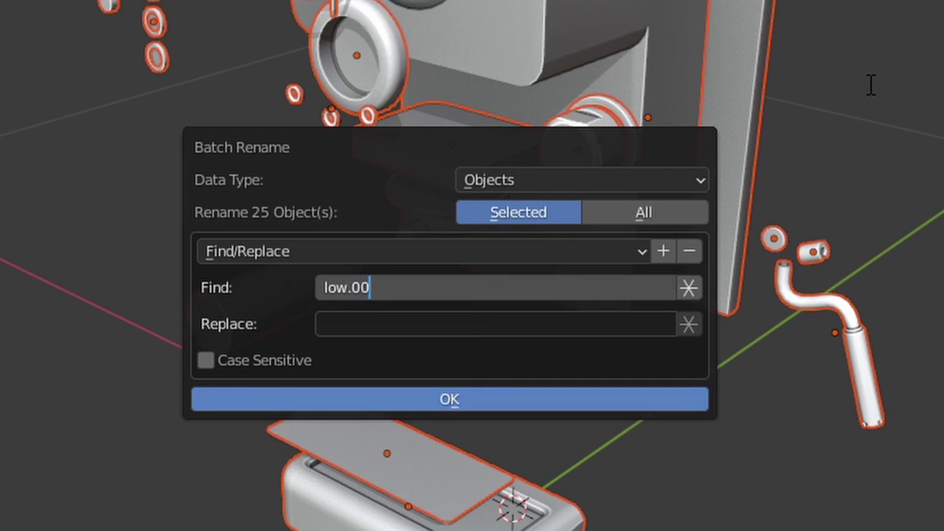
text(1)
key(Tab)
text(CA)
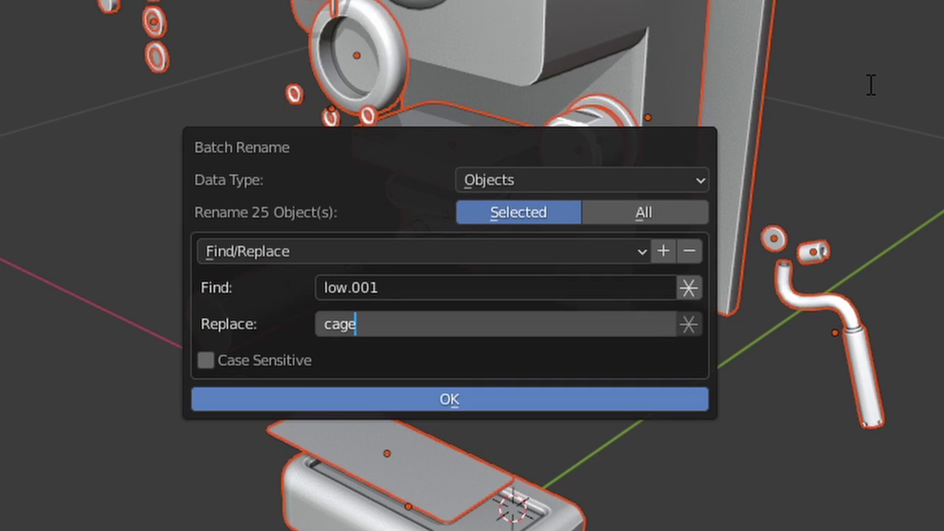
key(Return)
click(465, 399)
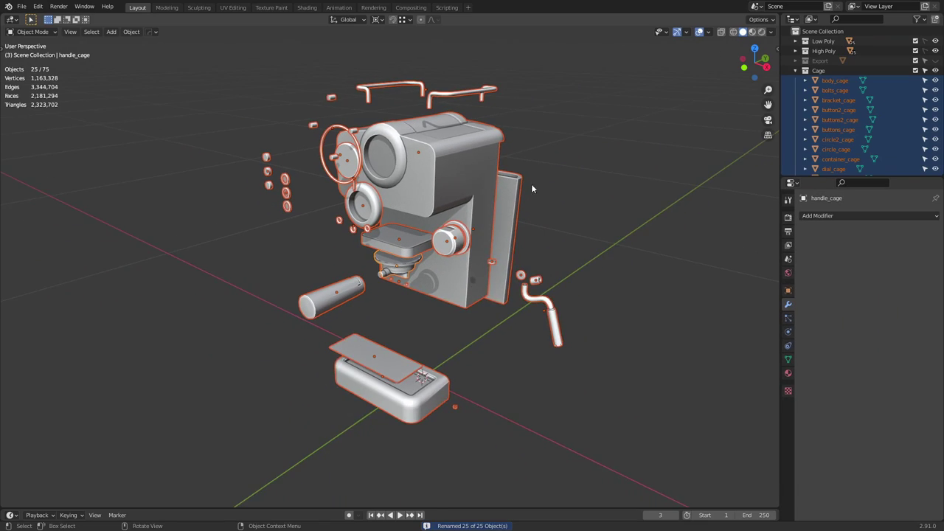
Save the file and export only the selected cage objects as an OBJ to the Desktop
key(ctrl+s)
click(644, 270)
key(shift+r)
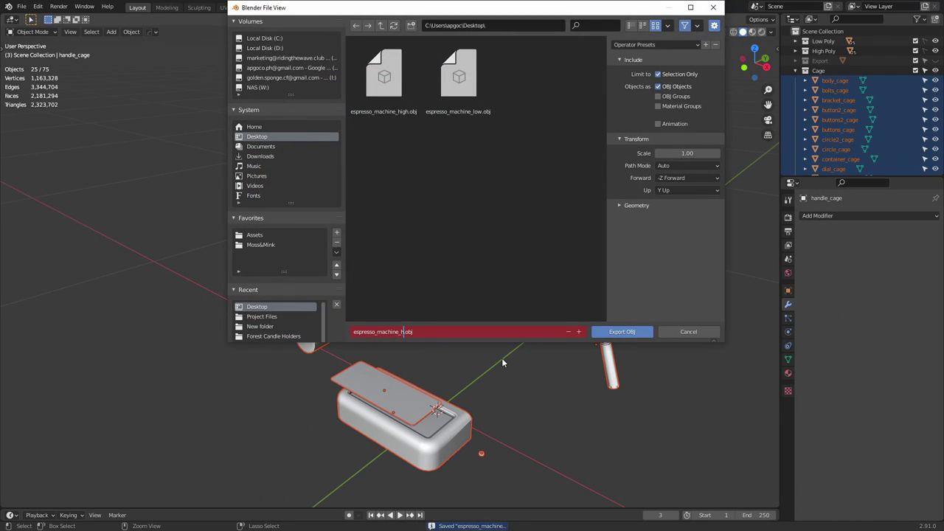
key(Return)
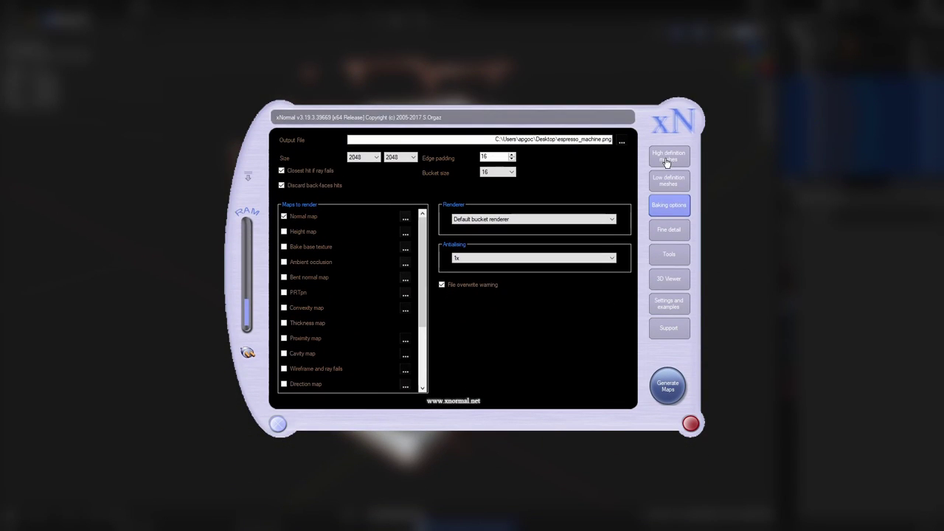
Switch to xNormal and assign the exported cage as the external cage file of the low definition mesh
click(668, 180)
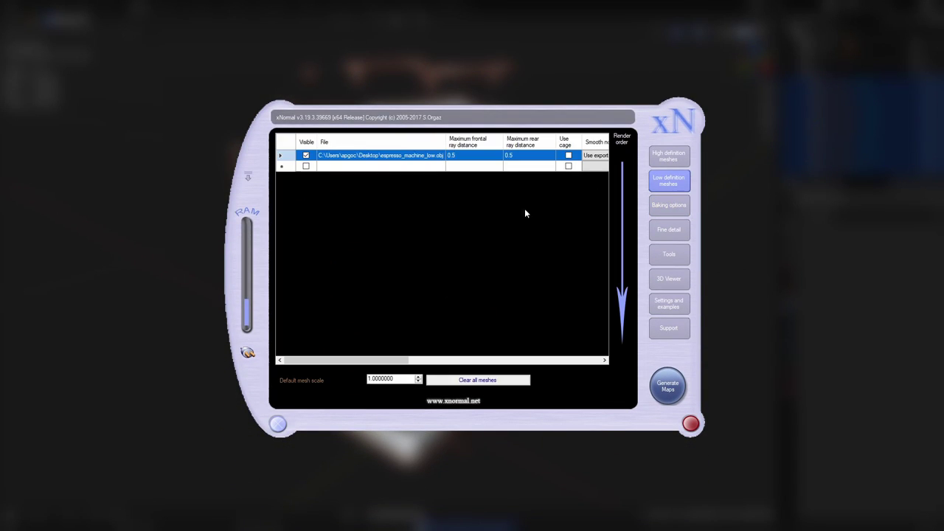
scroll(516, 206, right, 5)
right_click(483, 158)
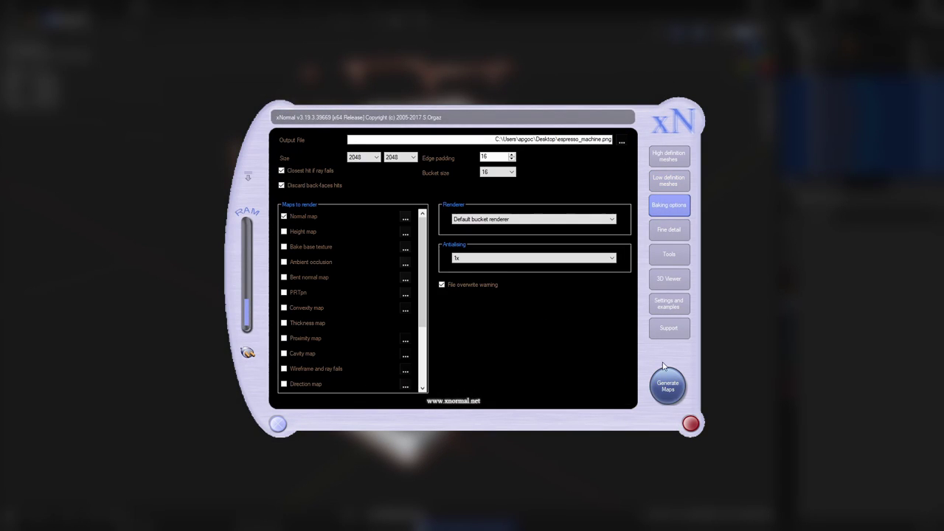
Bake the normal map with the cage, inspect the result on the model in Blender, and close the bake preview
click(668, 384)
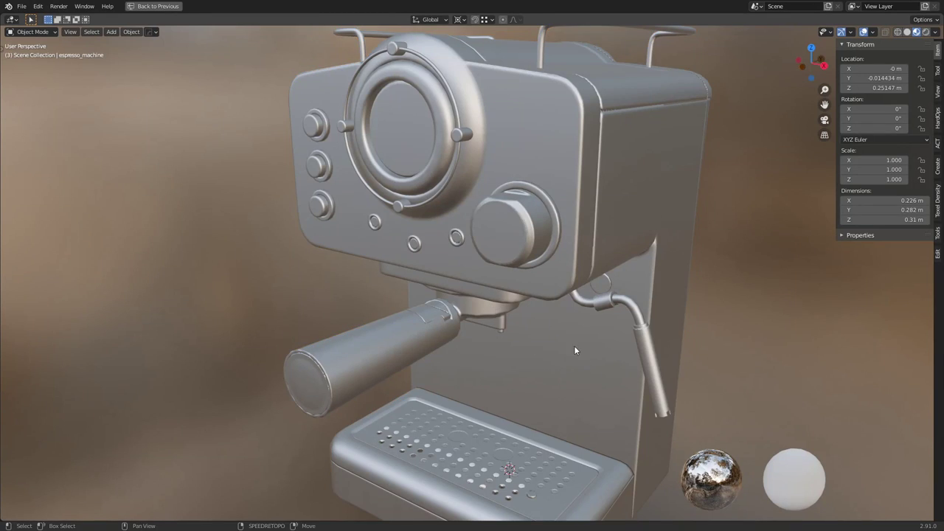
middle_drag(574, 350, 506, 302)
middle_drag(461, 263, 433, 316)
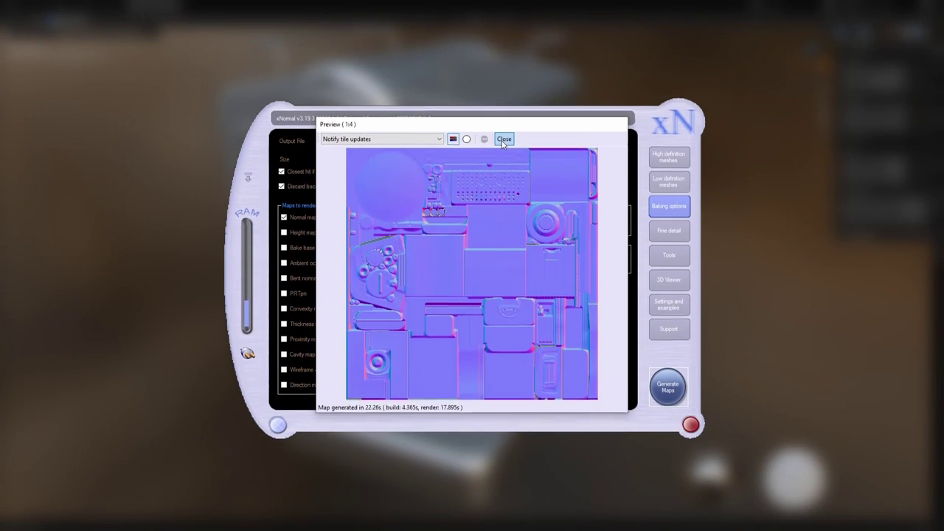
click(503, 139)
click(364, 158)
click(365, 185)
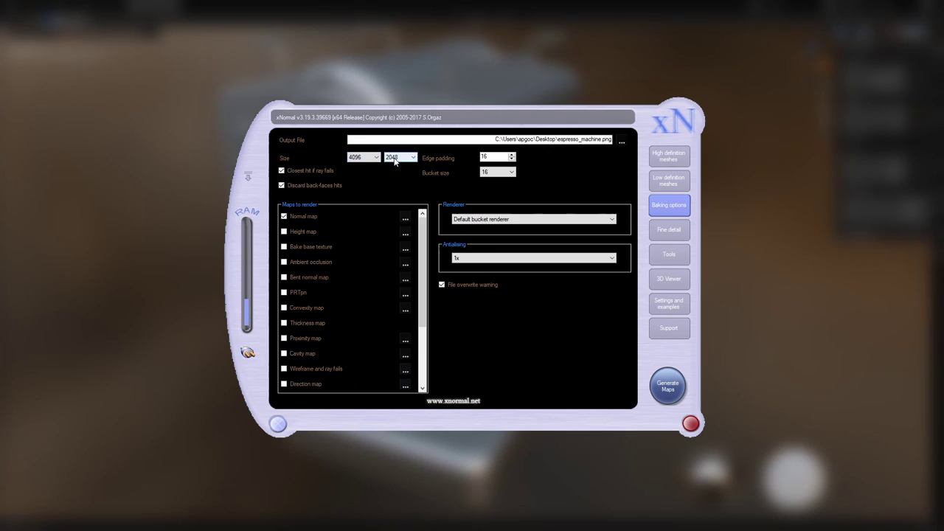
click(365, 157)
click(365, 192)
Set the antialiasing to 4x and review the list of maps to render
click(476, 258)
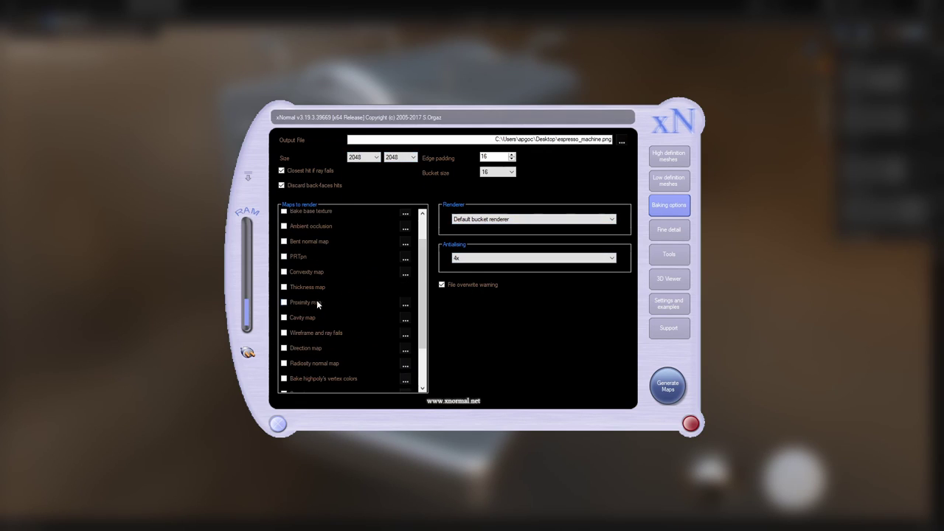
scroll(325, 324, down, 2)
scroll(328, 295, up, 2)
click(326, 225)
scroll(326, 225, up, 1)
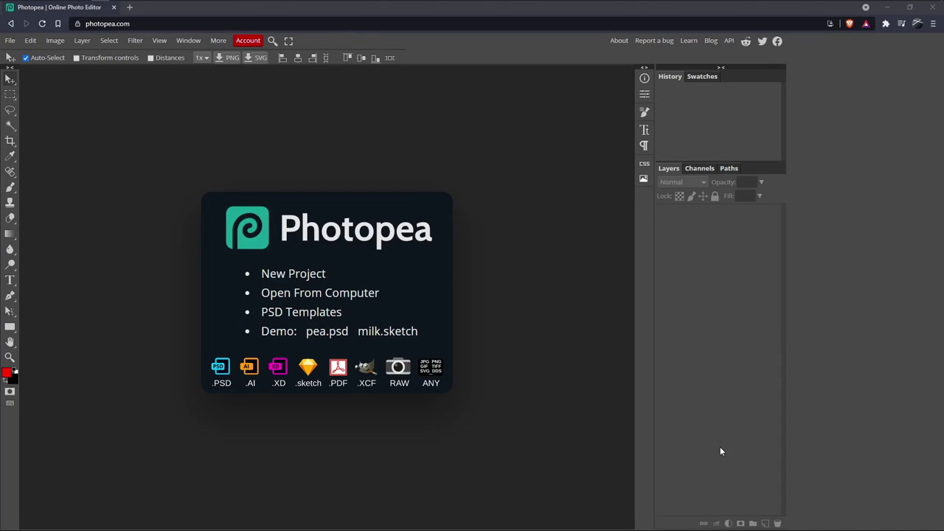
Switch to Photopea, load the espresso_machine_normals image, and copy its green channel into a new layer
drag(837, 481, 536, 350)
drag(599, 341, 600, 340)
click(699, 168)
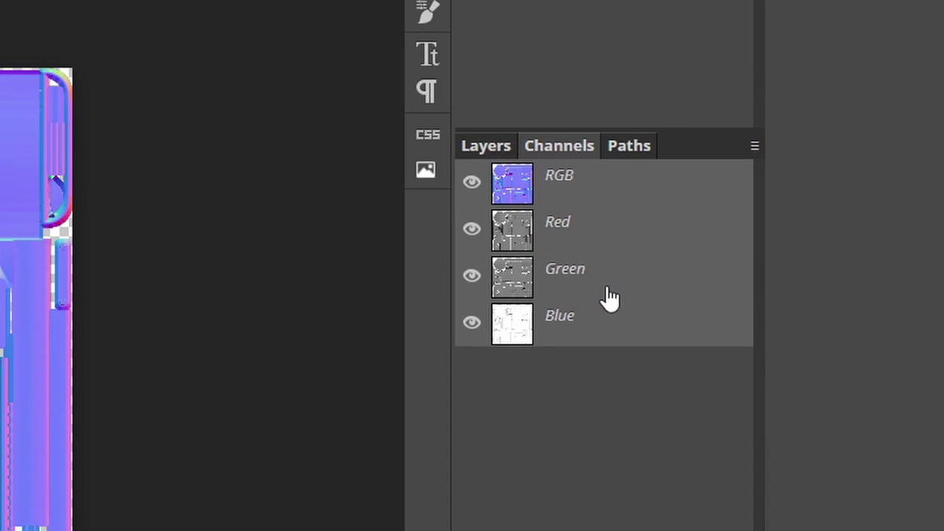
click(605, 280)
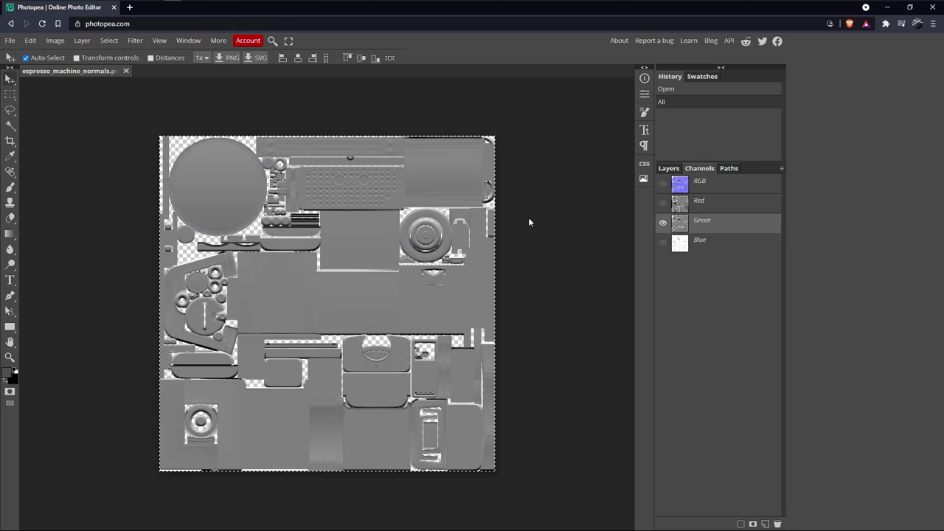
click(671, 169)
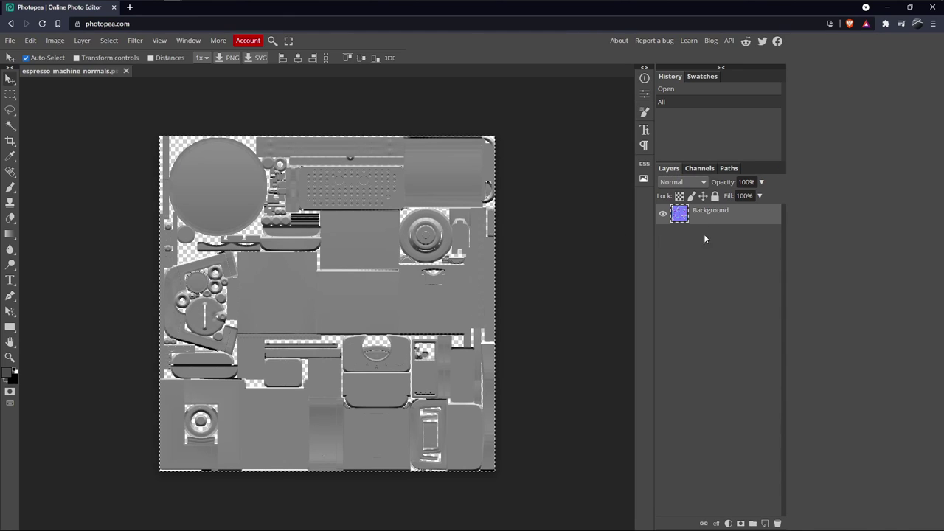
click(715, 218)
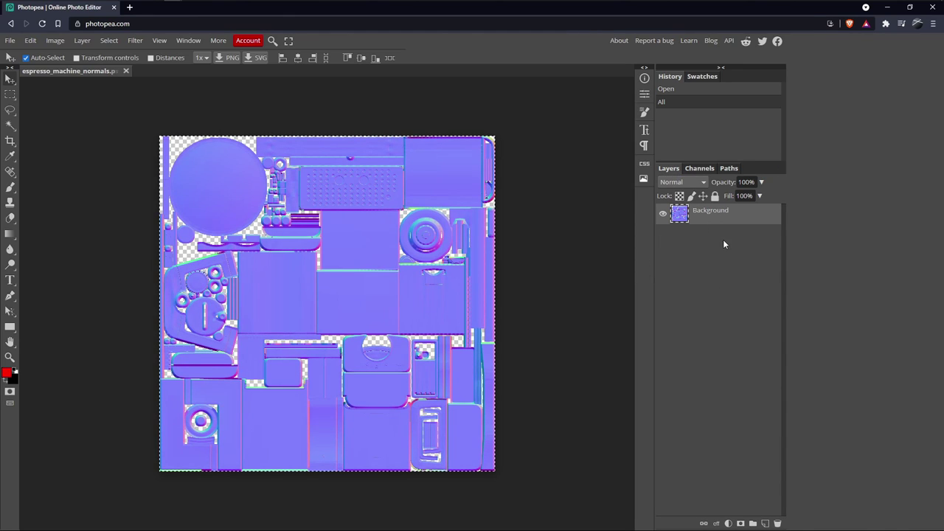
key(ctrl+v)
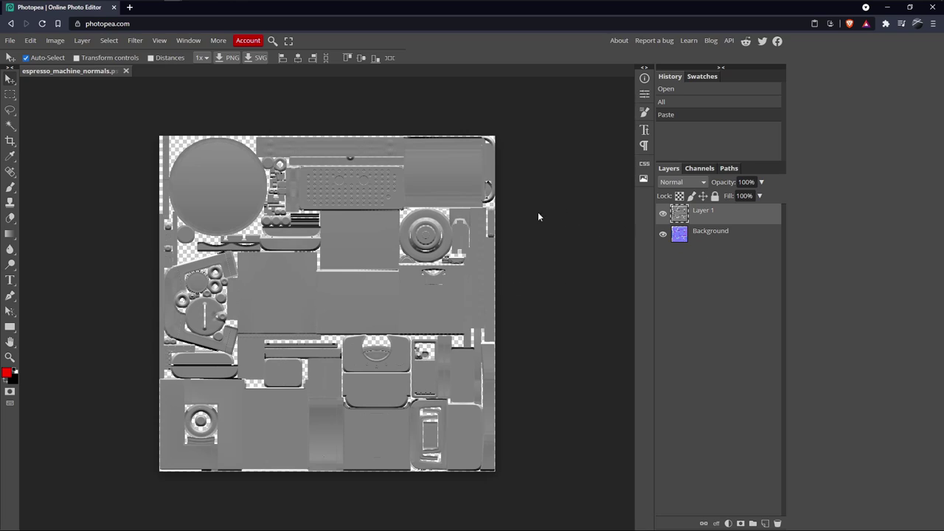
Copy the entire red channel and paste it as another layer directly above the Background layer
click(700, 168)
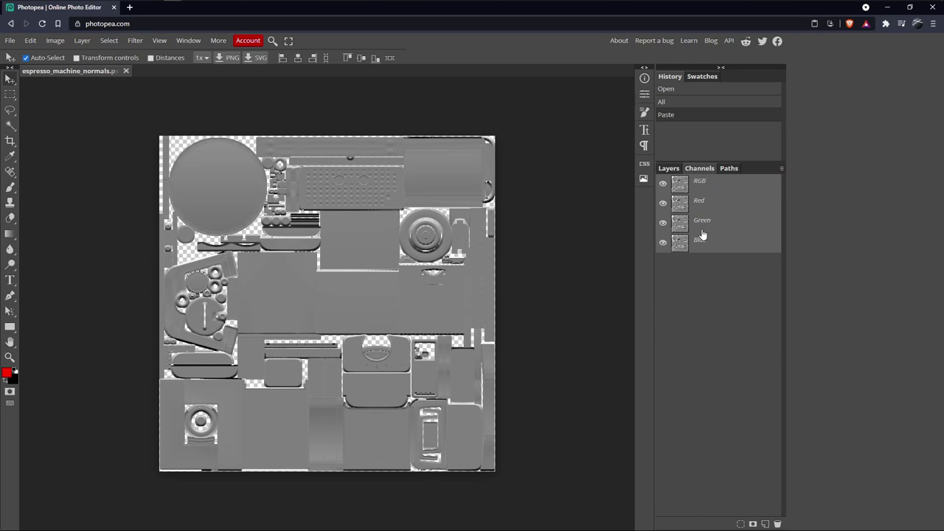
click(704, 207)
key(ctrl+a)
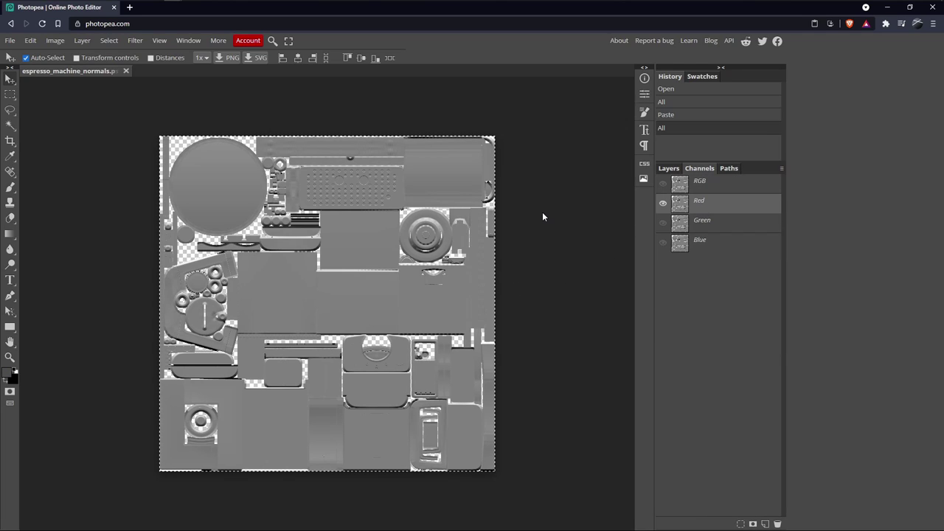
click(669, 168)
click(724, 239)
key(ctrl+v)
Rename the layer directly above the Background as Red and the uppermost layer as Green
double_click(703, 230)
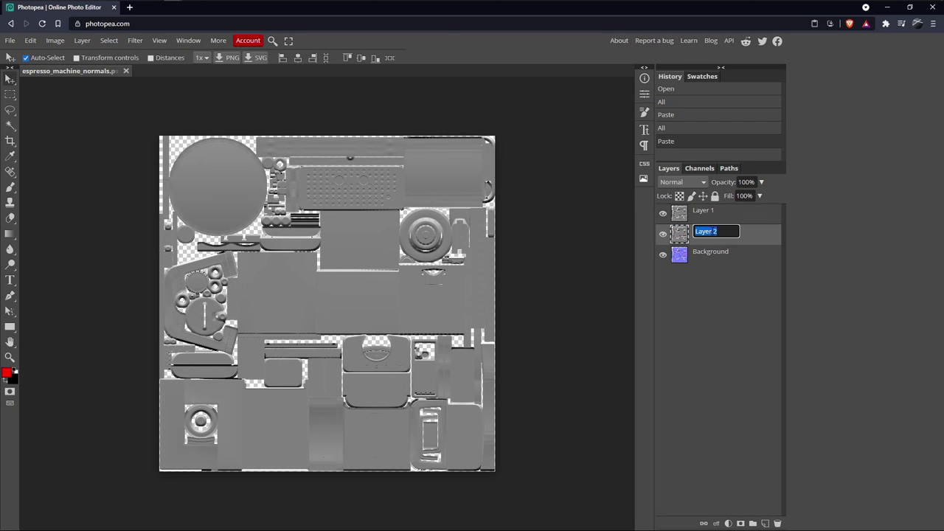
text(Red)
key(Return)
double_click(705, 210)
text(Green)
key(Return)
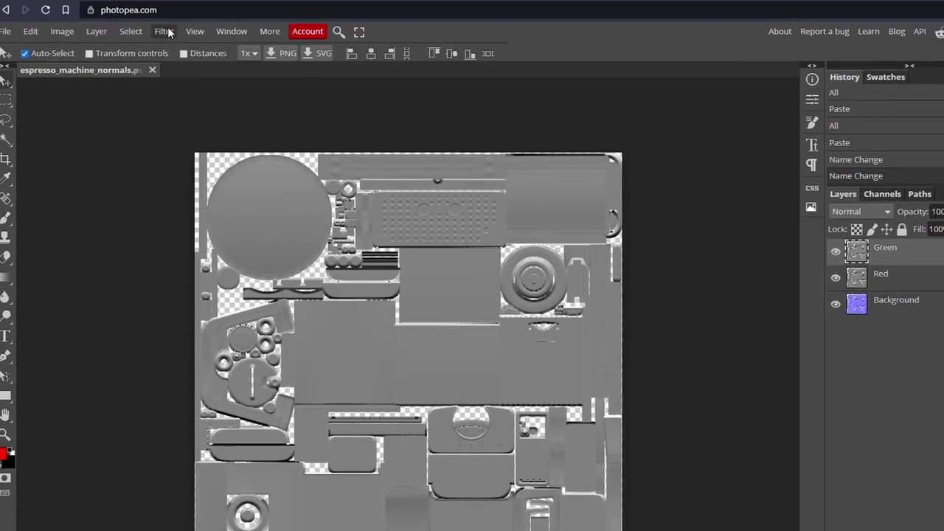
Apply a Stylize Emboss filter to the Green layer at an angle of 90°
click(134, 40)
mouse_move(264, 350)
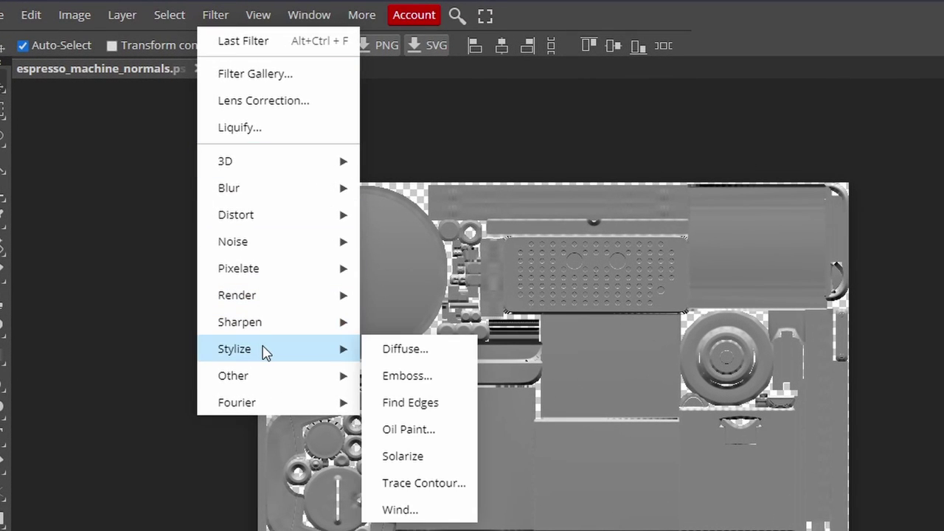
key(Return)
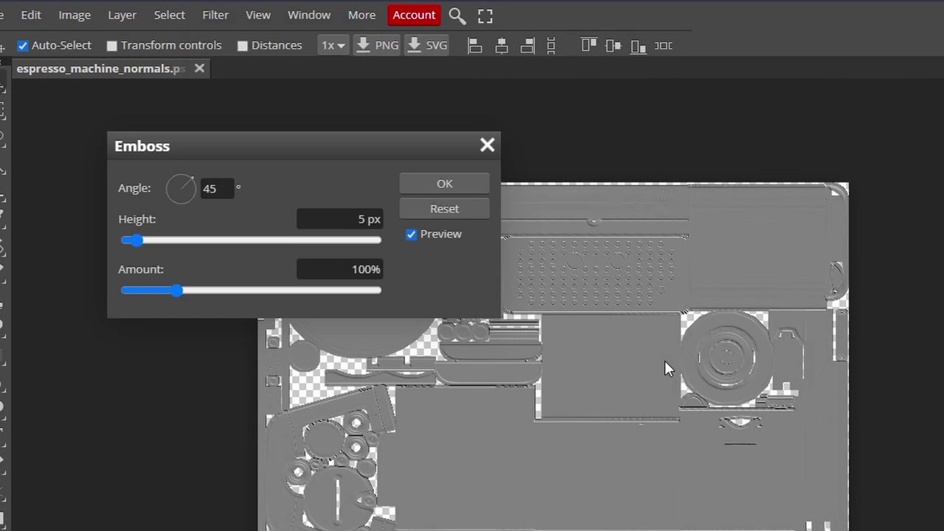
click(214, 188)
text(90)
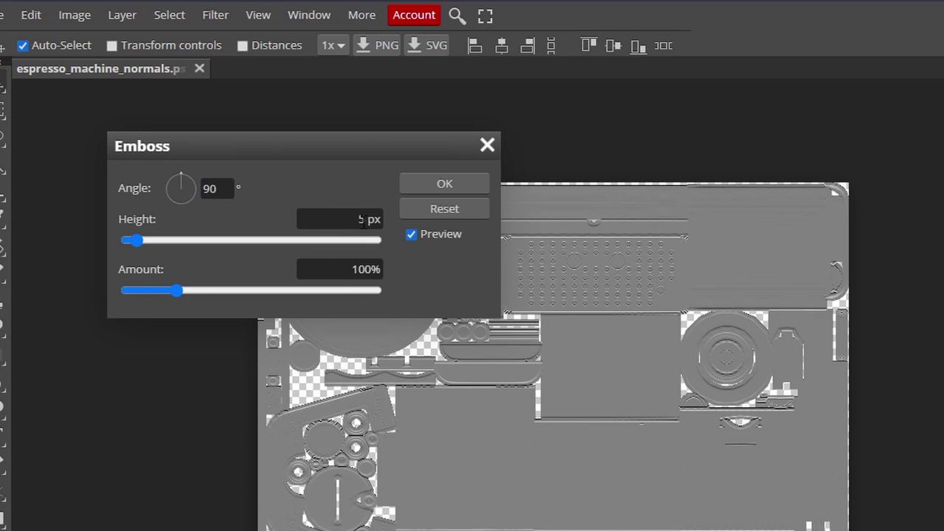
click(343, 219)
click(447, 186)
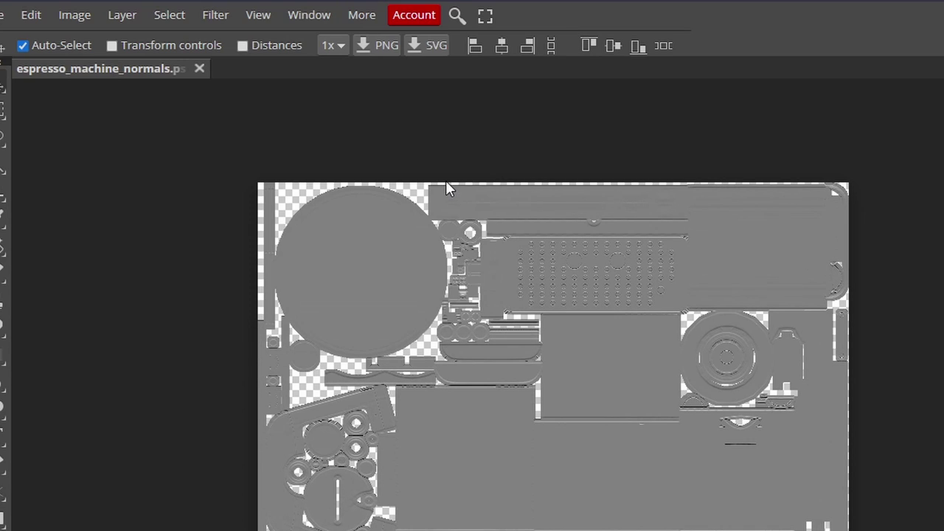
Emboss the Red layer with a 3 px height at 0°, and set the Green layer's blend mode to Overlay
click(215, 15)
mouse_move(310, 349)
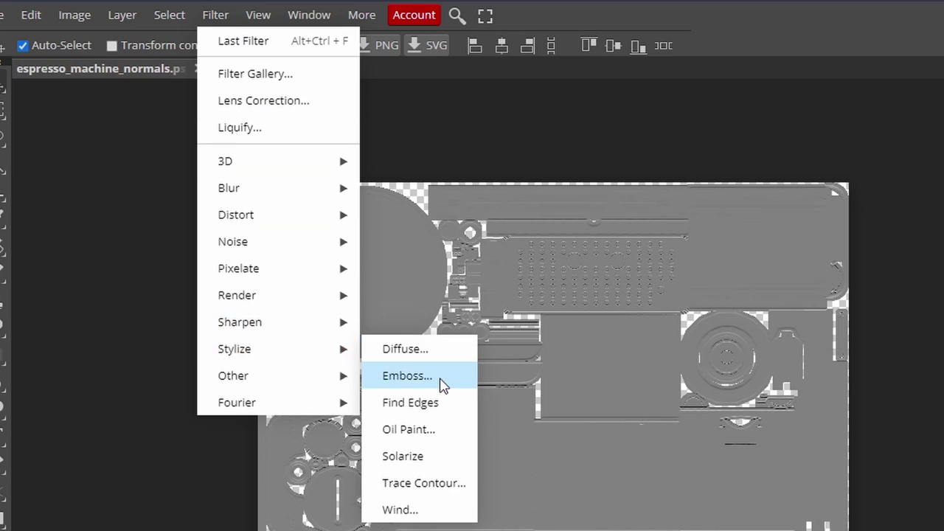
click(407, 375)
key(BackSpace)
text(3)
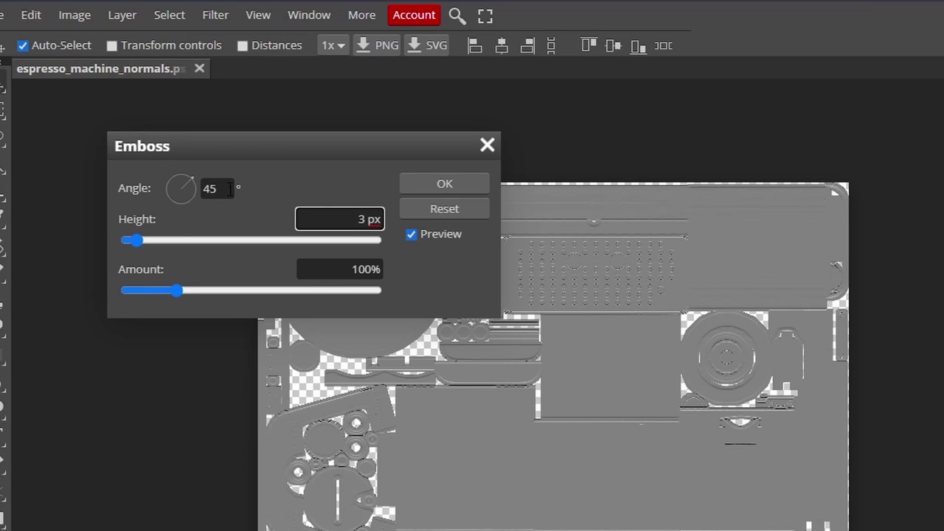
click(229, 187)
key(BackSpace)
key(BackSpace)
text(0)
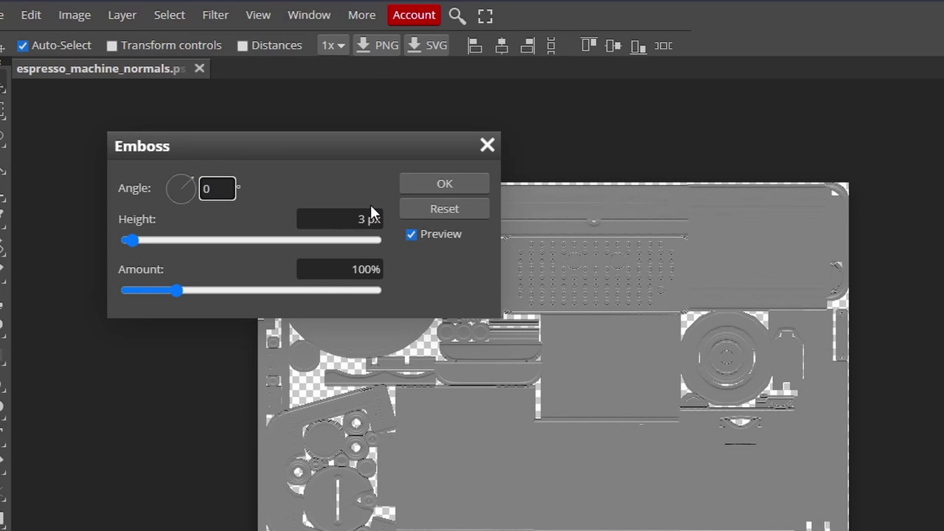
click(445, 184)
click(943, 264)
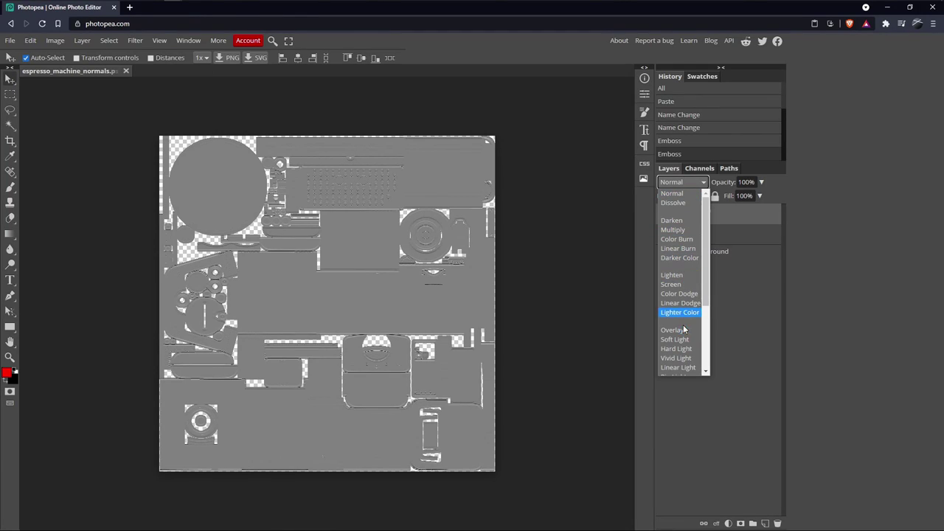
click(673, 329)
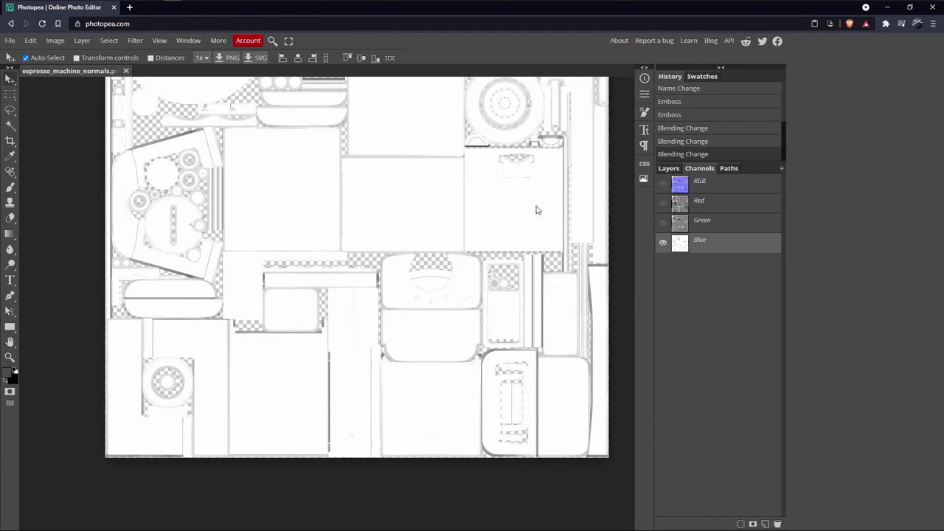
Copy the entire blue channel and paste it as a new layer directly above the Background layer
key(ctrl+a)
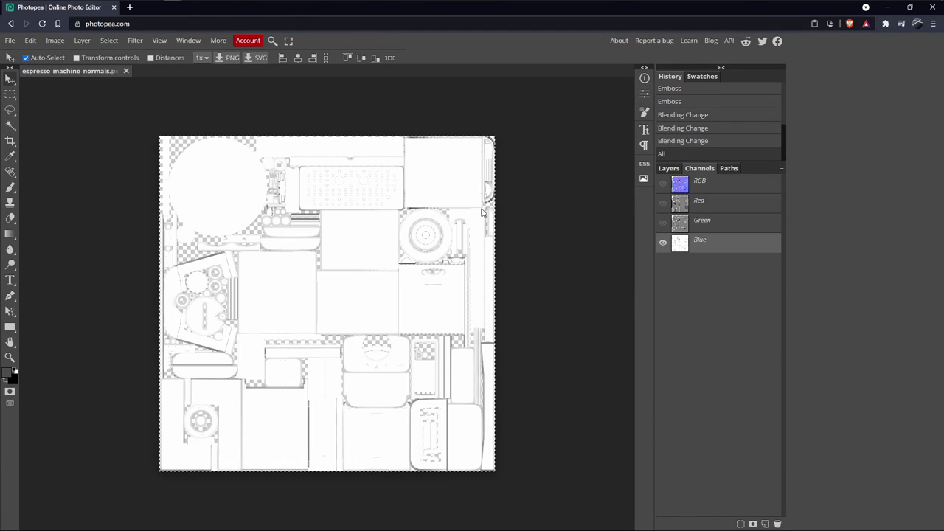
click(710, 252)
key(ctrl+v)
Rename the pasted blue-channel layer as Blue and invert its colours
double_click(703, 252)
text(Blue)
key(Return)
key(ctrl+i)
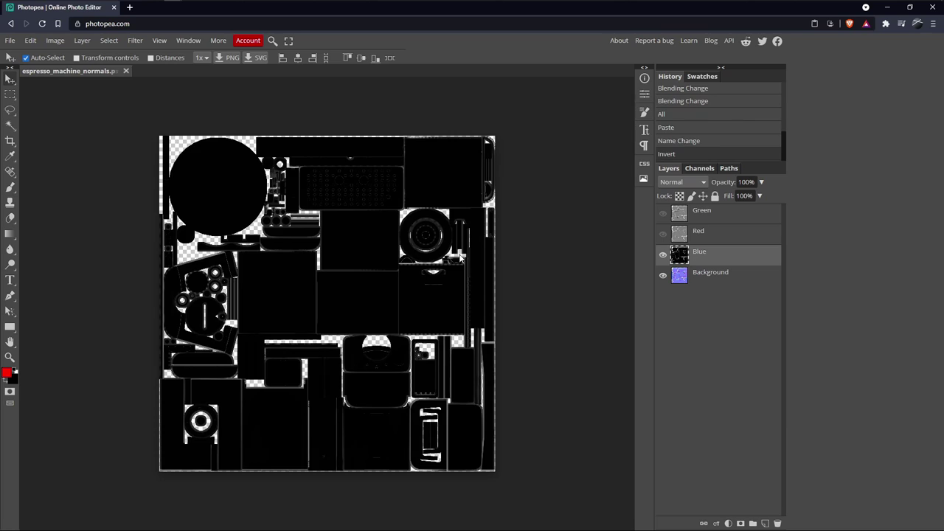
Move the Blue layer to the top of the layer stack and set its blend mode to Screen
key(ctrl+shift+bracketright)
click(682, 182)
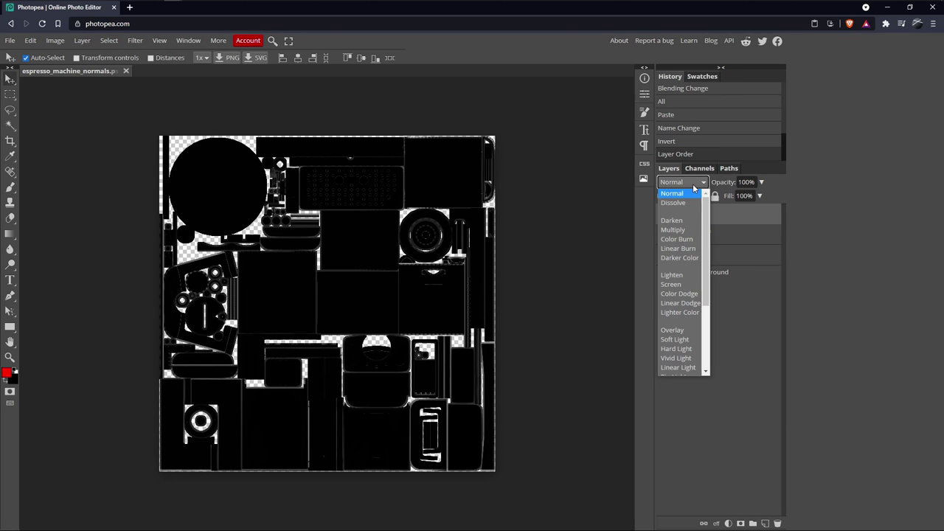
click(685, 284)
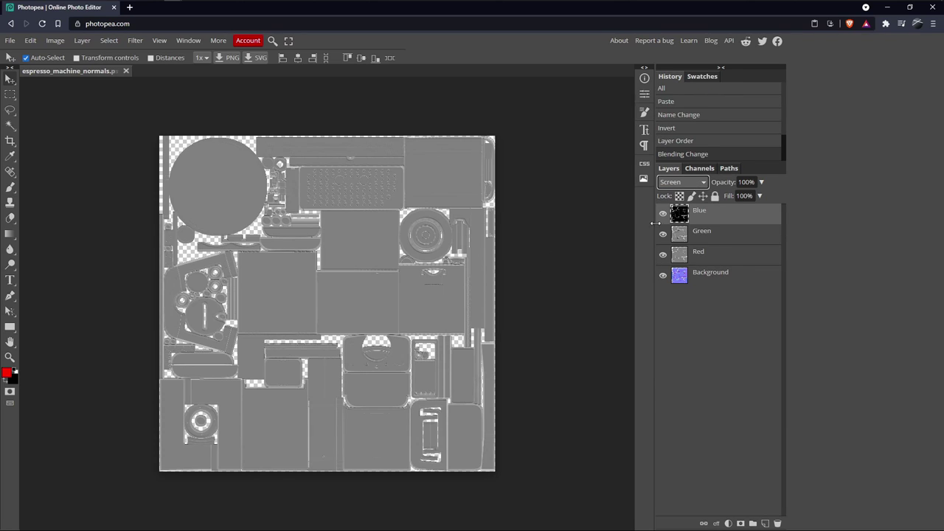
Add a new layer directly above Background and fill it with mid grey 808080 in Normal mode at 100% opacity
click(719, 275)
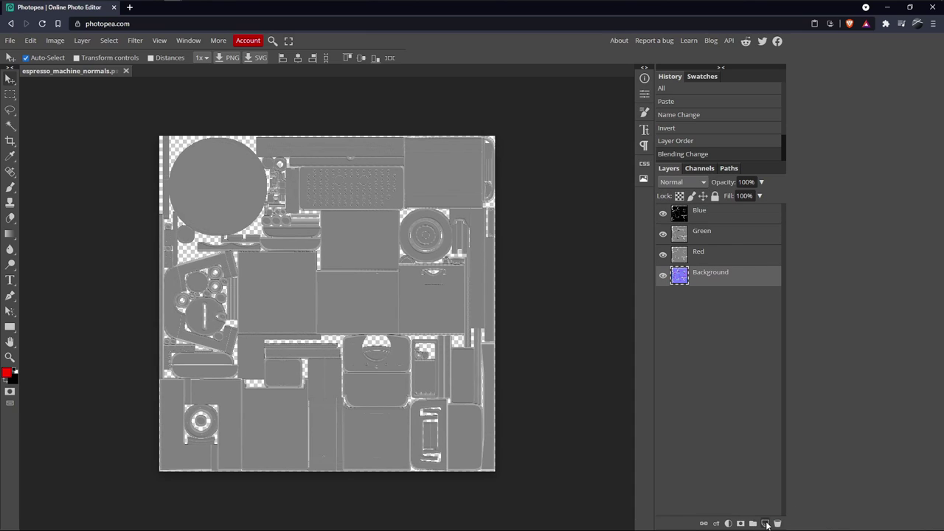
click(765, 522)
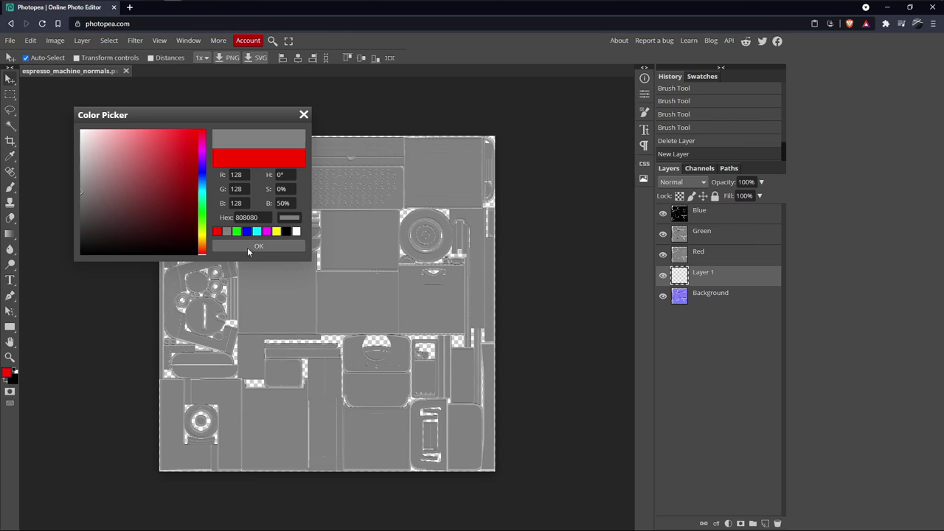
click(251, 246)
click(31, 40)
click(73, 207)
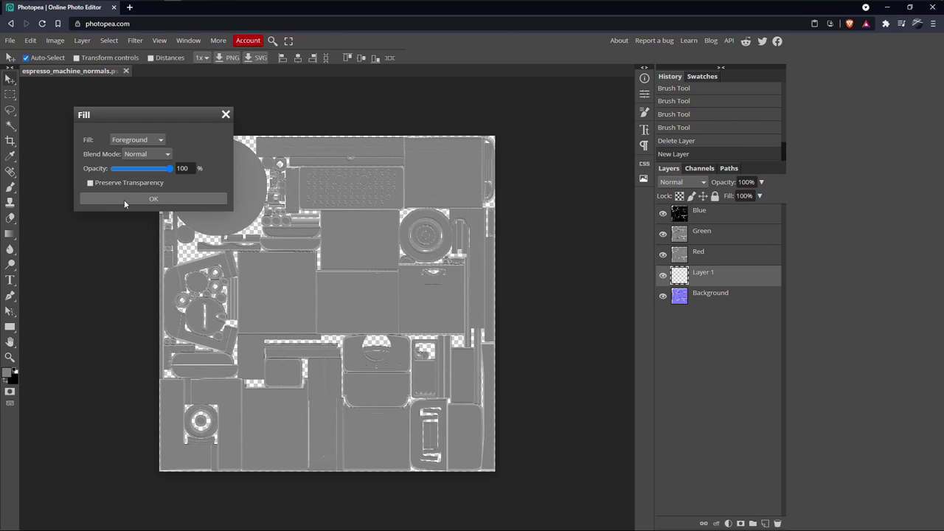
click(124, 200)
Switch to Blender, unhide the High Poly collection and set the solid viewport shading to display vertex colours
scroll(207, 231, up, 5)
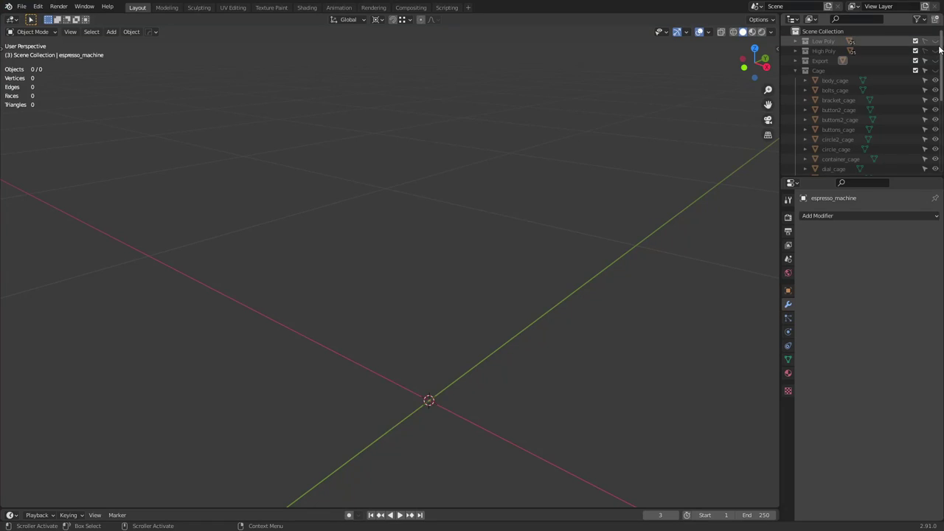
click(936, 50)
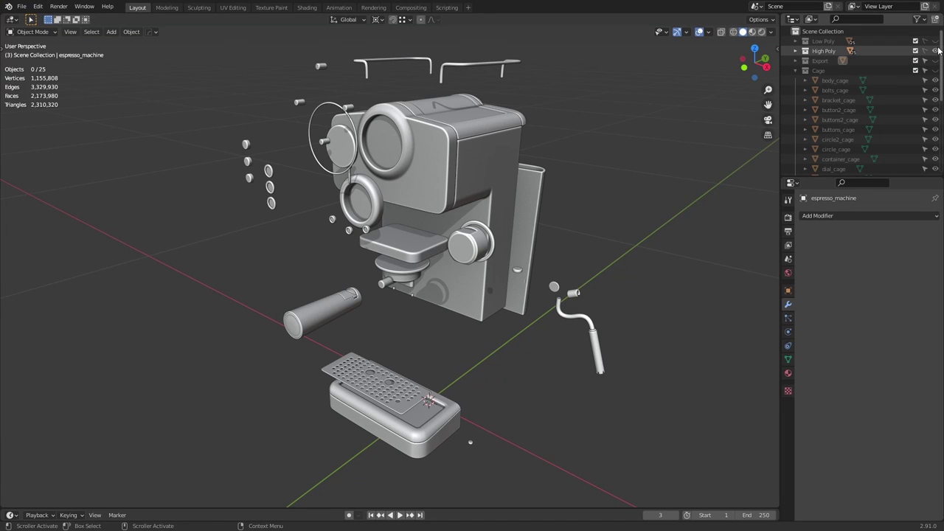
click(935, 50)
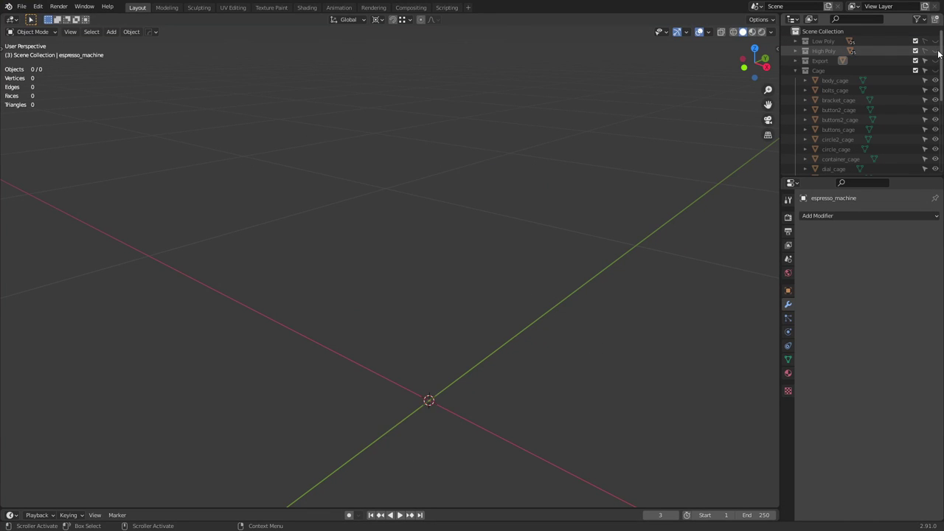
click(936, 50)
middle_drag(525, 156, 500, 177)
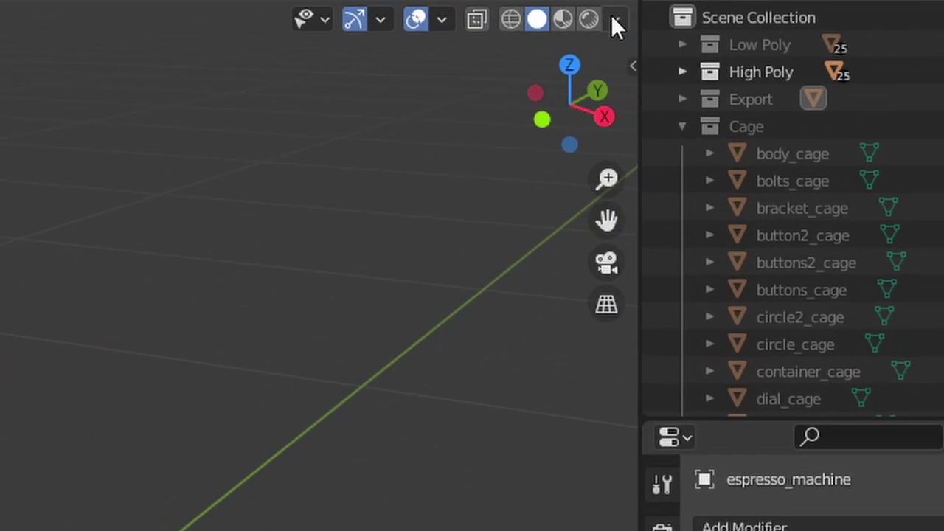
click(772, 34)
click(706, 358)
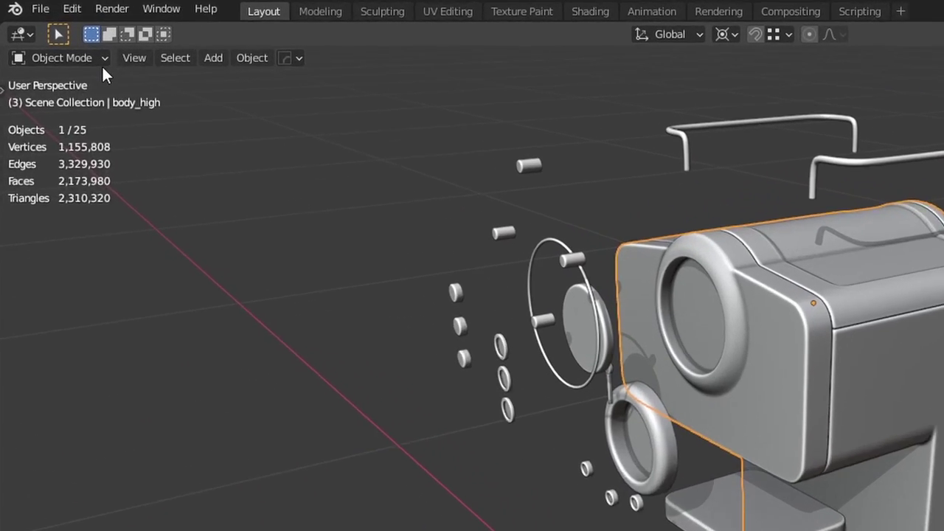
Put body_high into Vertex Paint mode and fill the whole mesh with the orange brush colour
click(33, 31)
click(135, 229)
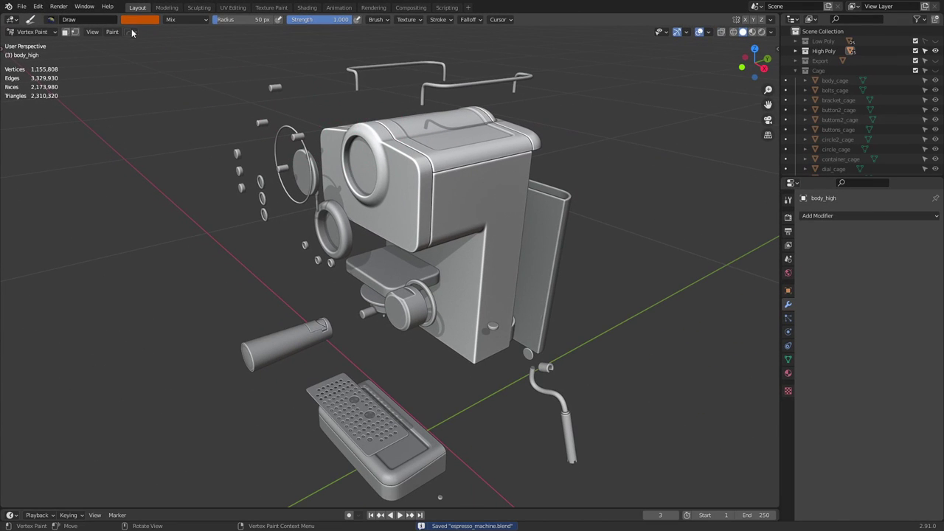
click(133, 20)
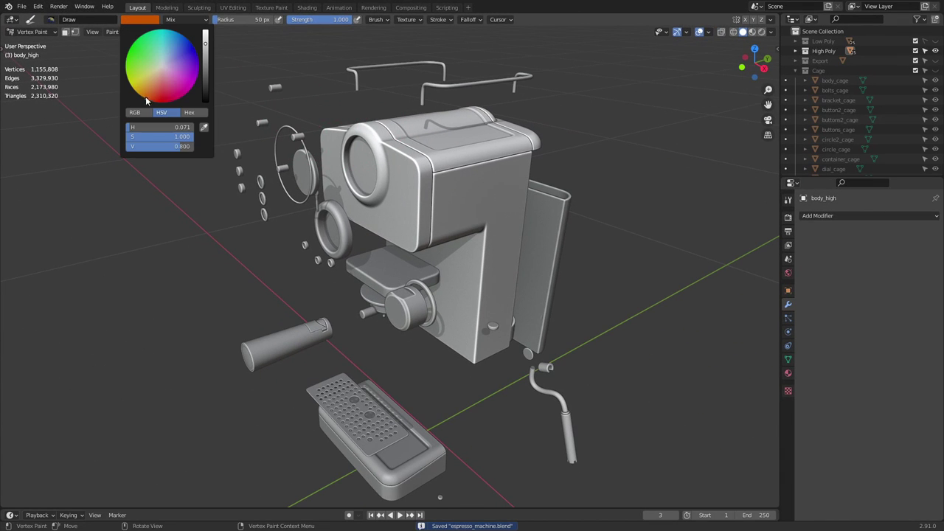
middle_drag(409, 175, 412, 165)
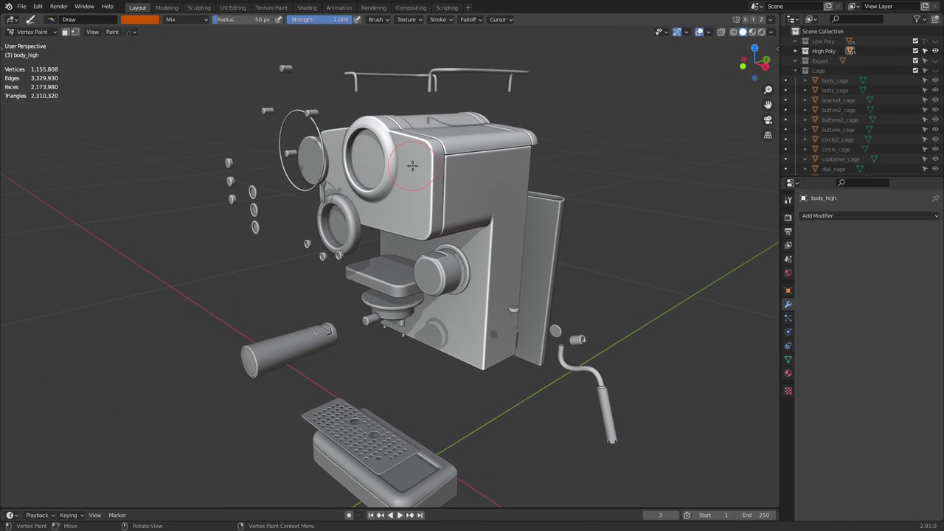
key(shift+k)
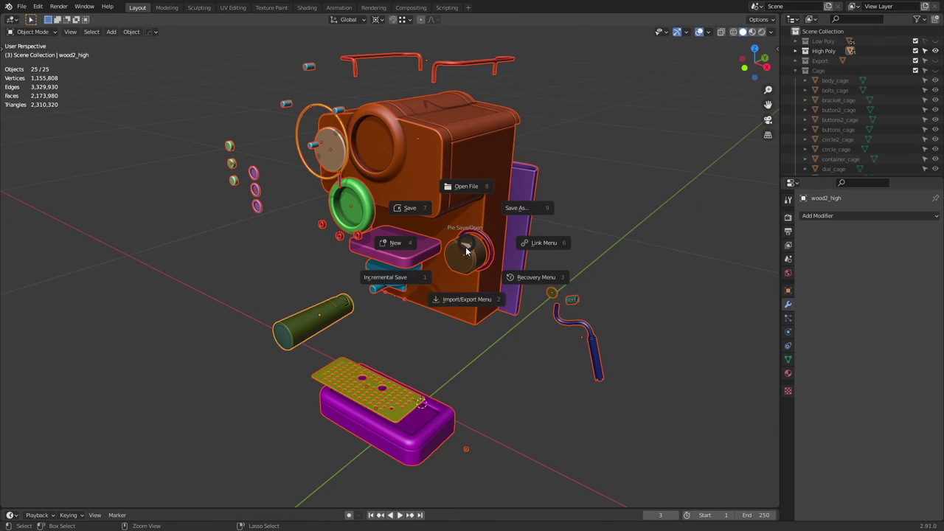
Start an FBX export of the vertex-coloured high-poly parts, with the Desktop as the destination folder
click(466, 298)
mouse_move(550, 313)
click(613, 372)
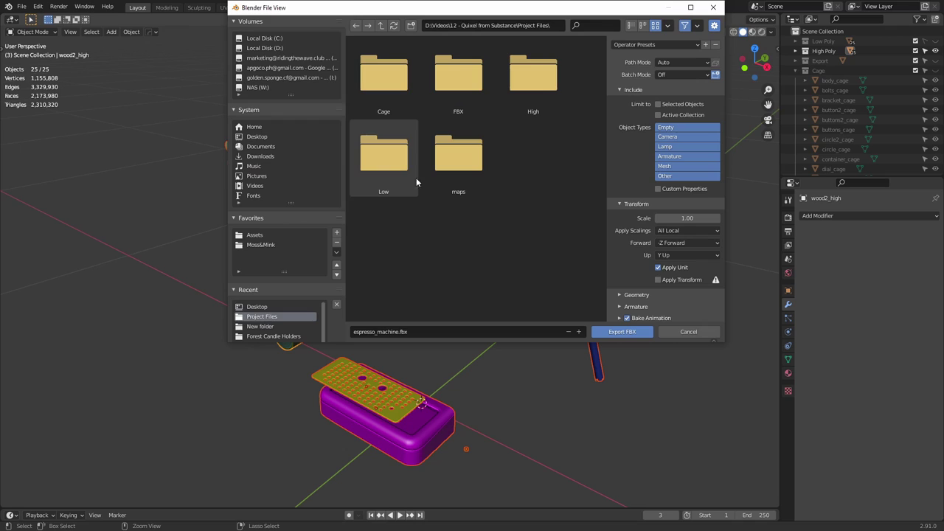
click(256, 137)
Limit the FBX export to selected objects of type Mesh, set smoothing to Face and export the file
click(657, 104)
click(688, 166)
click(687, 309)
click(674, 297)
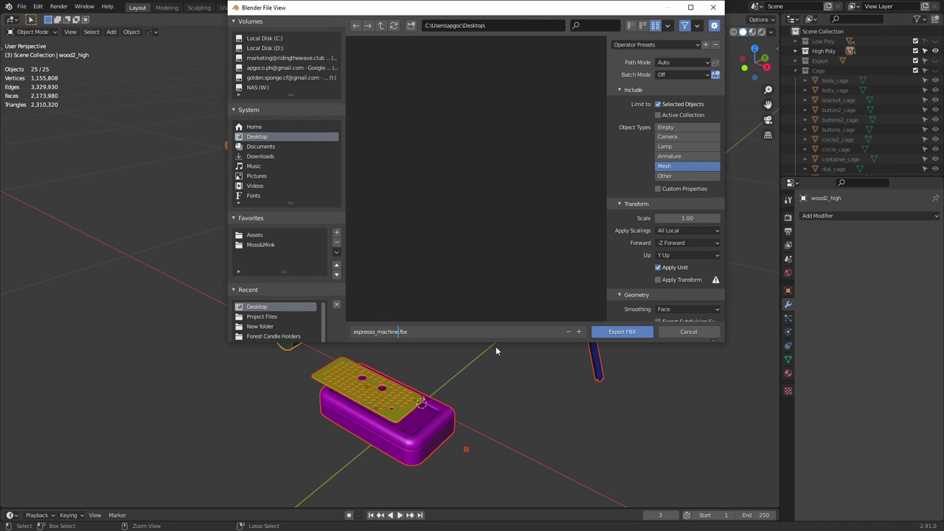
click(621, 331)
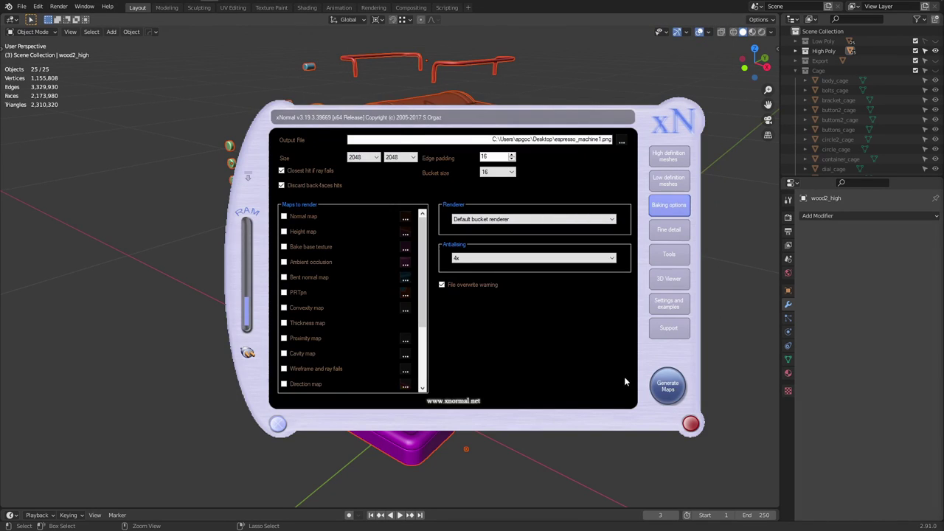
Switch to xNormal and generate the vertex colour map of the espresso machine
click(668, 385)
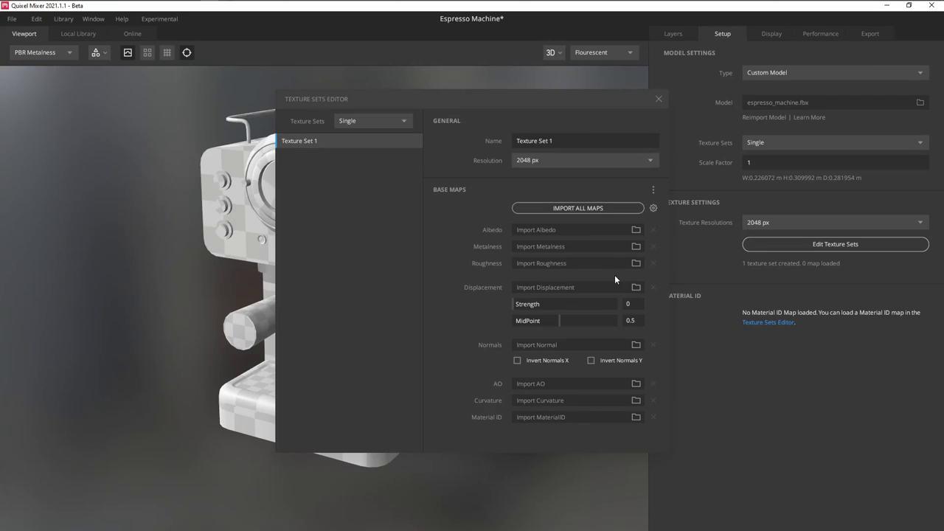
In Quixel Mixer, import all base maps for Texture Set 1 from the Desktop folder
click(621, 210)
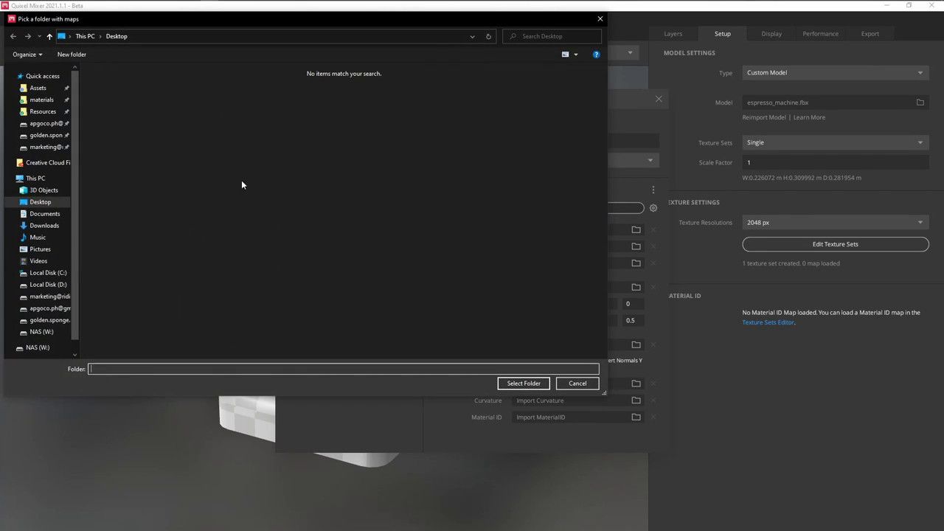
click(523, 382)
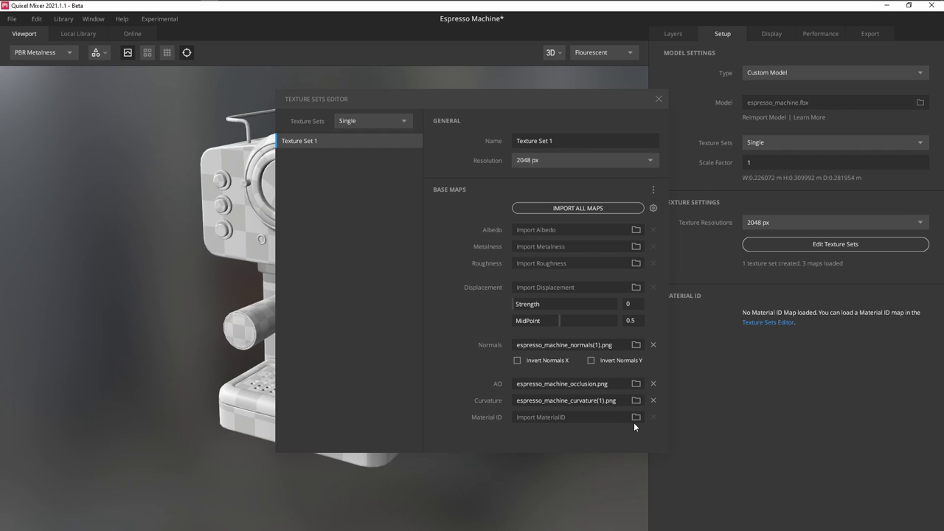
Add a search term matching the vcols file to the MaterialID autoload map names and save the list
click(653, 208)
scroll(523, 270, down, 3)
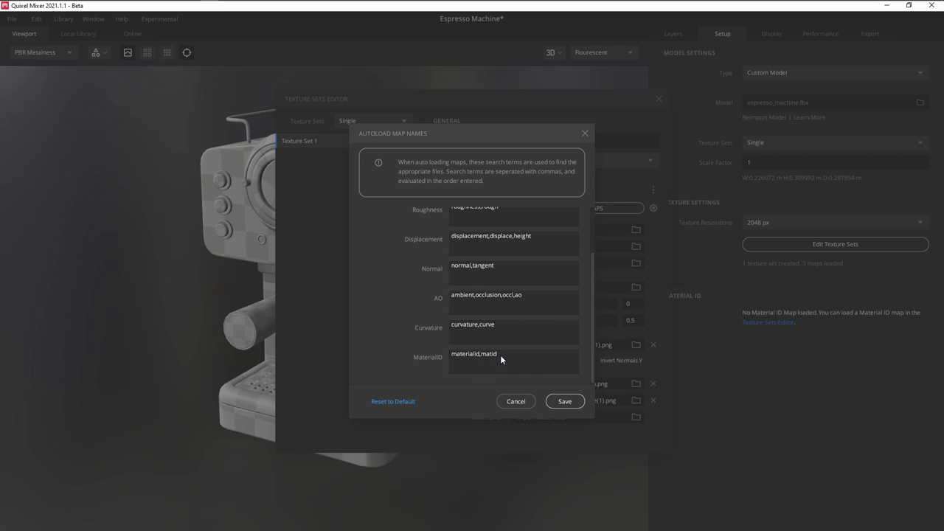
click(512, 356)
click(553, 400)
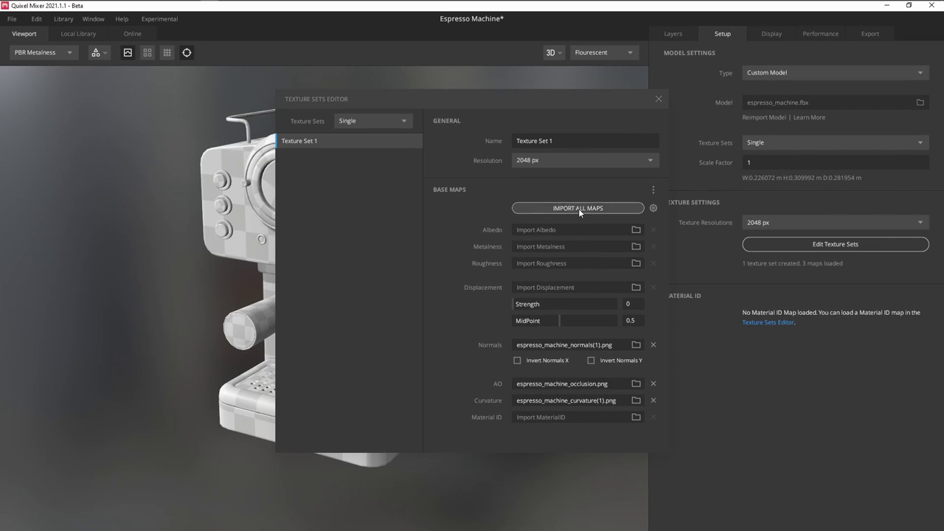
Import all maps from the folder again so the Material ID is included, and close the texture sets editor
click(578, 208)
click(570, 382)
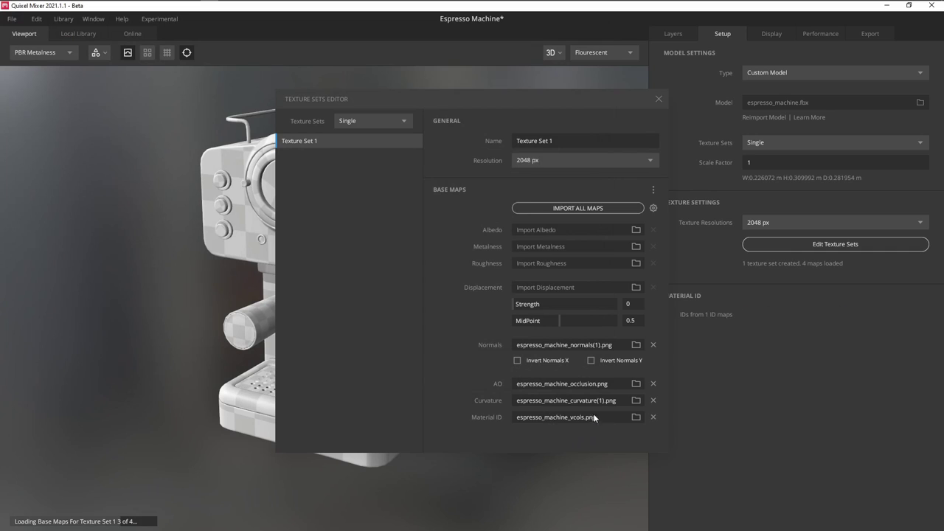
key(Escape)
Go to the layer stack and filter the local library to the Plastic category
click(683, 31)
drag(560, 133, 309, 118)
click(79, 33)
click(16, 330)
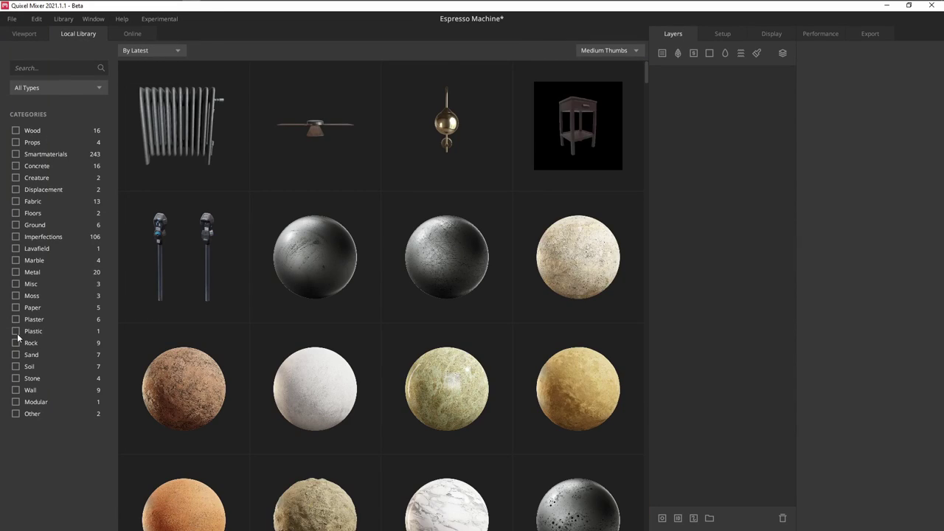
Add the Scratched Polyvinylpyrrolidone Plastic material from the local library as a layer in Layer Set 1
drag(160, 134, 702, 183)
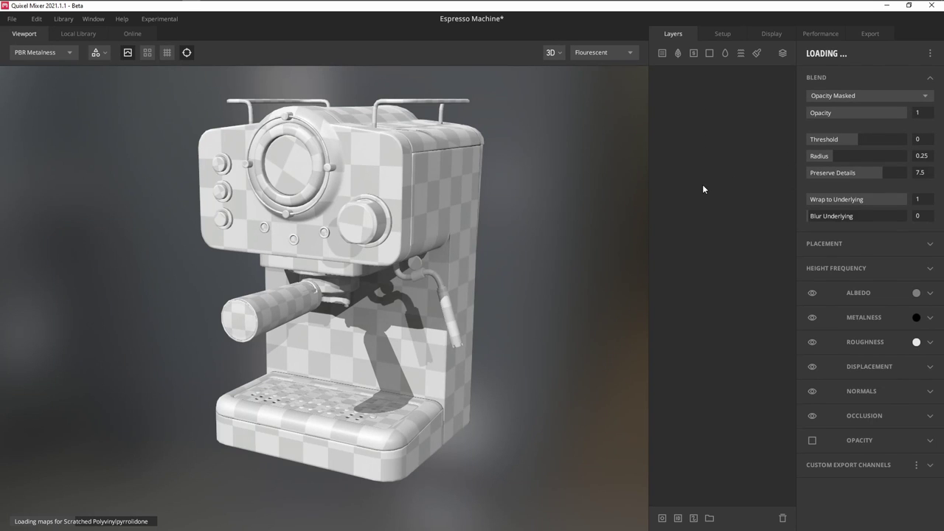
mouse_move(428, 215)
mouse_down()
mouse_move(473, 129)
mouse_move(374, 166)
mouse_move(440, 210)
mouse_move(441, 222)
mouse_move(417, 215)
mouse_up()
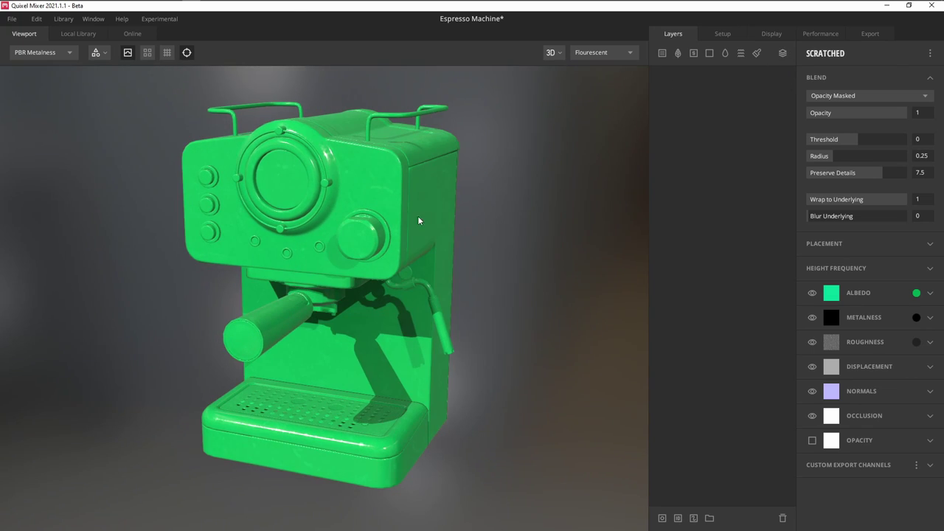
click(783, 53)
click(786, 79)
click(715, 108)
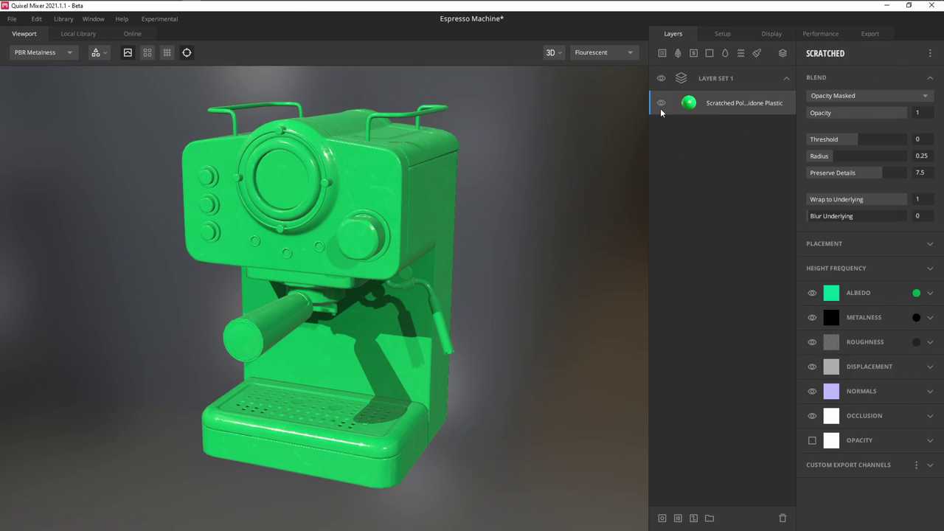
click(663, 106)
click(663, 105)
drag(560, 180, 480, 195)
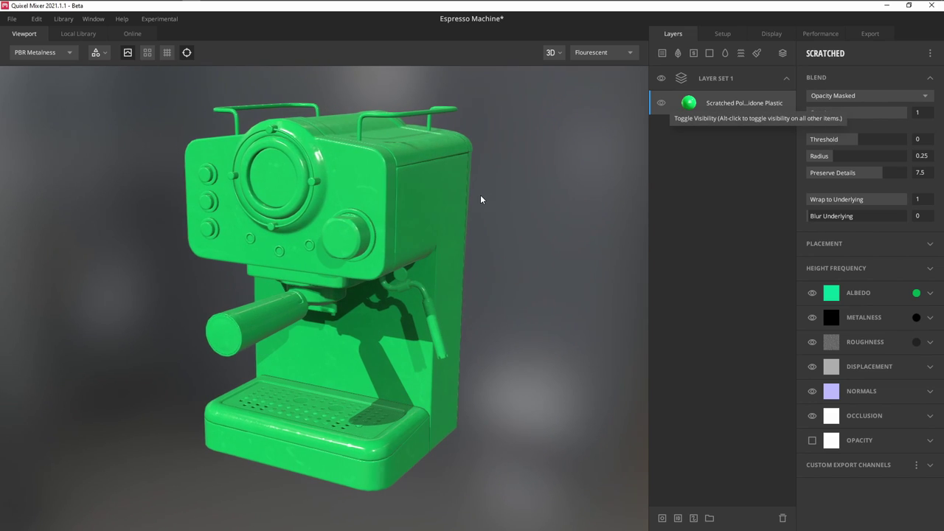
Put the plastic layer in a group and mask the group by the Orange, Magenta and Pink body material IDs
click(709, 519)
drag(708, 128, 695, 105)
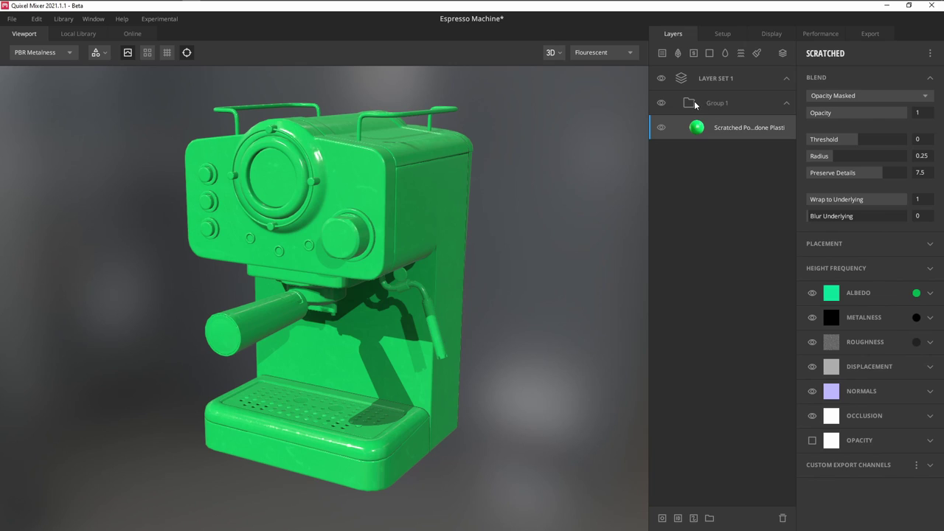
right_click(694, 105)
click(724, 256)
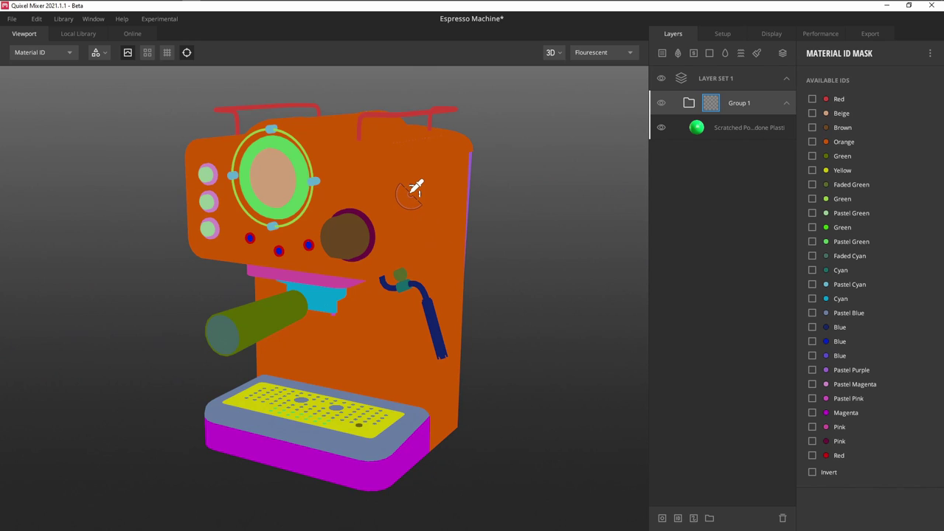
click(411, 192)
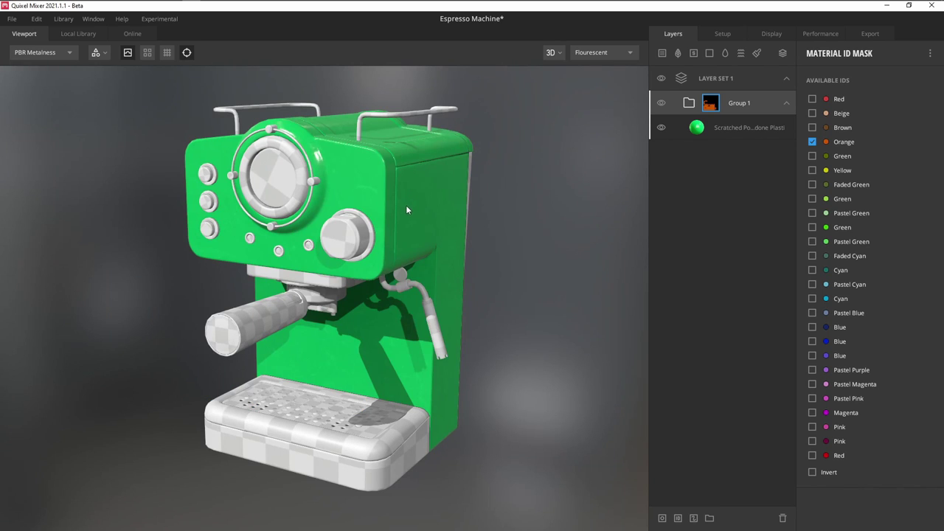
drag(406, 205, 647, 238)
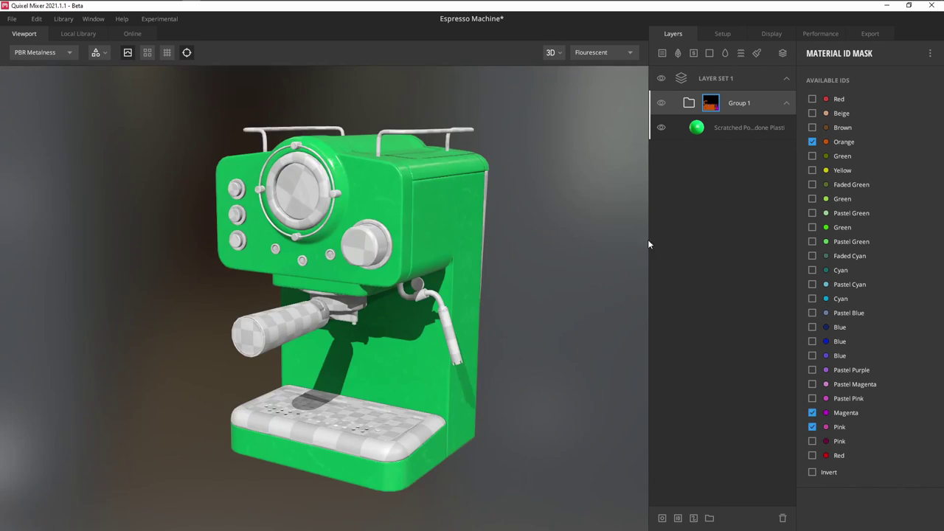
Recolour the plastic layer's albedo to a light cream
click(747, 134)
click(834, 297)
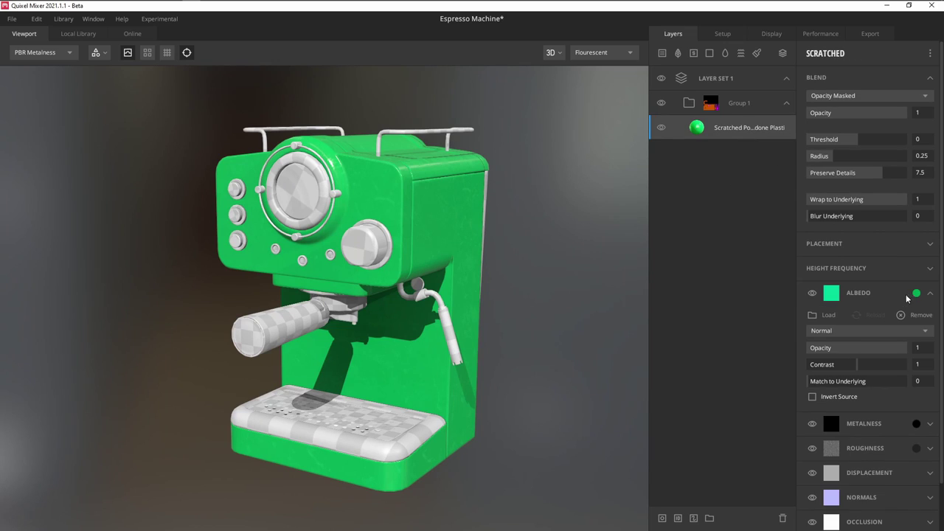
click(813, 293)
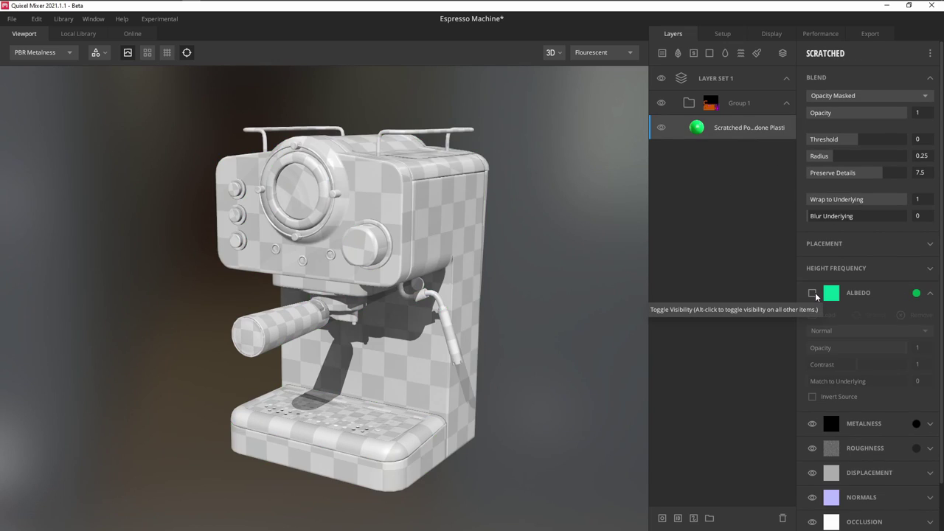
click(813, 293)
scroll(883, 325, down, 1)
scroll(924, 450, down, 2)
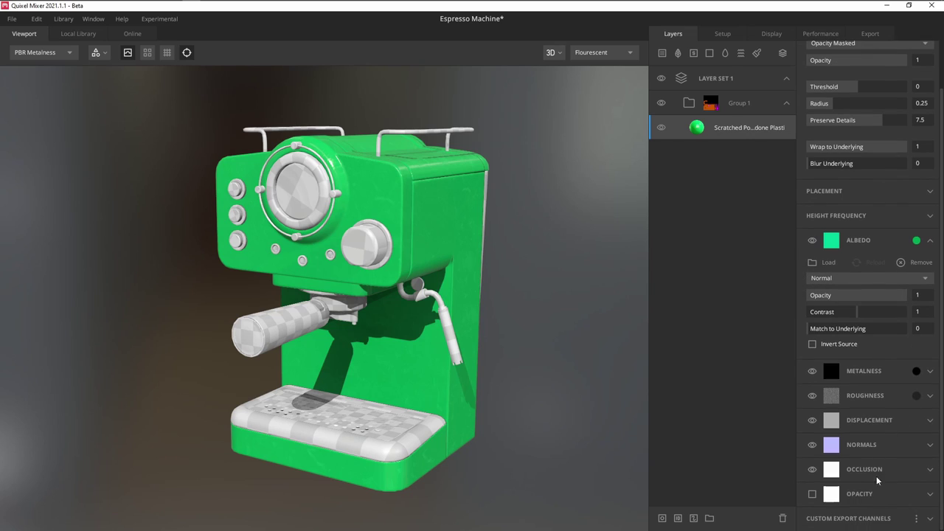
click(916, 240)
click(335, 232)
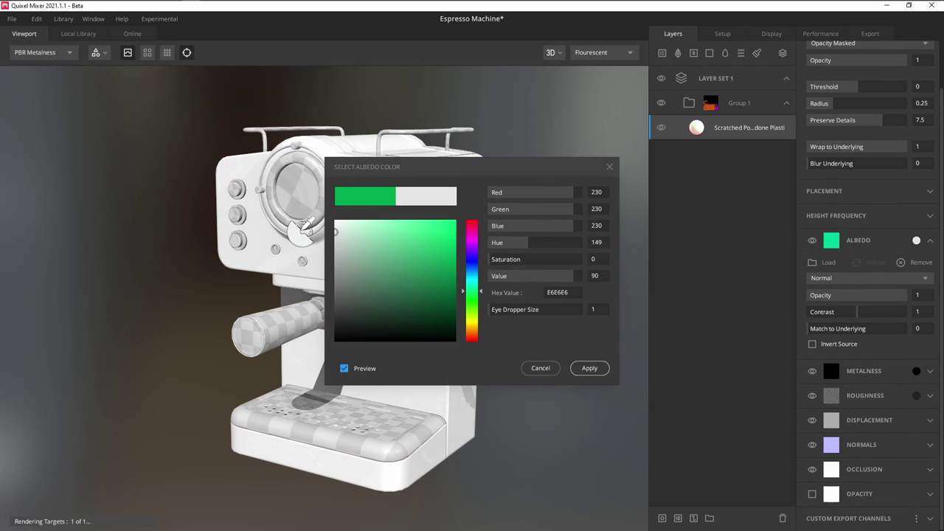
drag(471, 325, 482, 327)
click(494, 259)
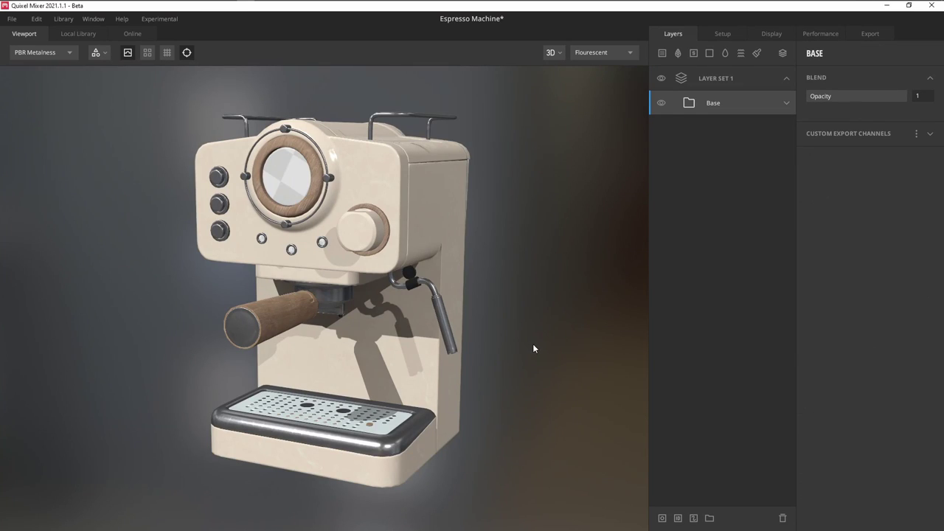
Create a group named Opacity above the Base group
drag(533, 347, 567, 406)
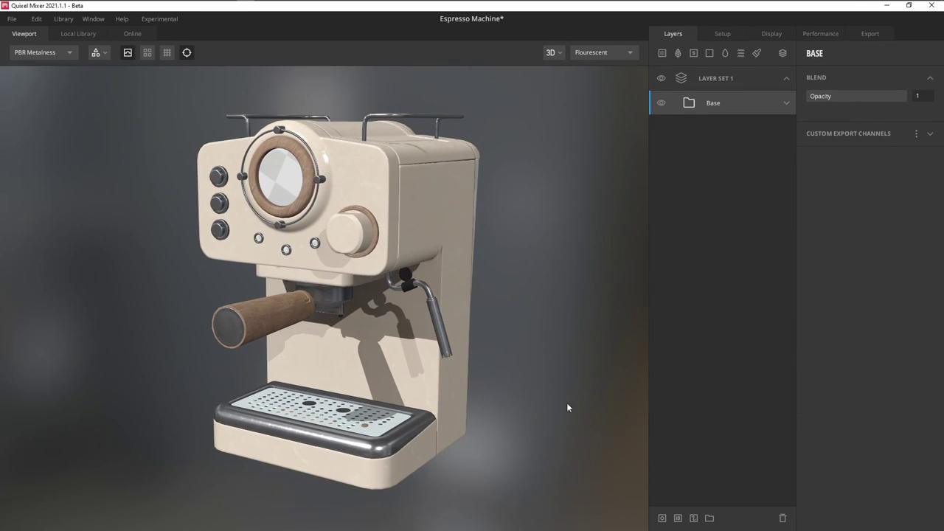
click(710, 521)
double_click(714, 102)
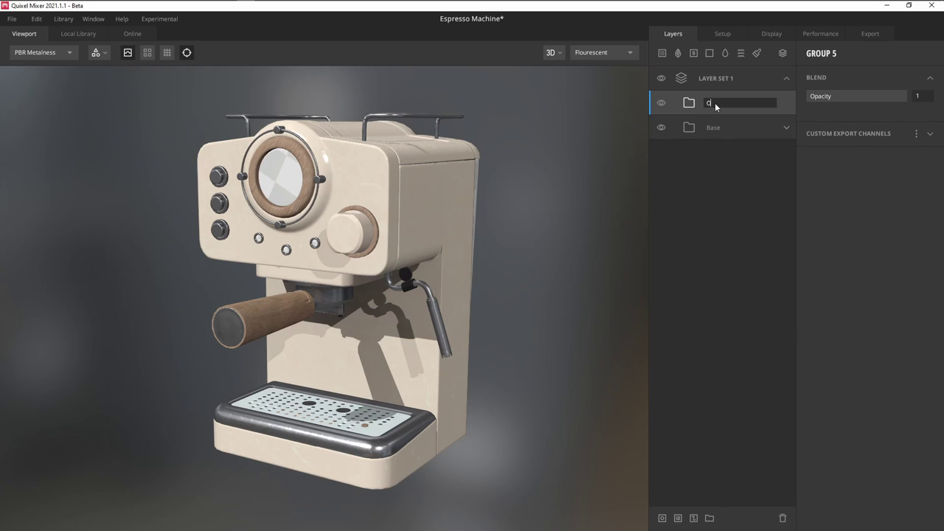
text(Opacity)
key(Return)
Add a solid layer named Opaque inside the Opacity group and set its albedo colour to white, FFFFFF
click(709, 53)
drag(723, 106, 706, 155)
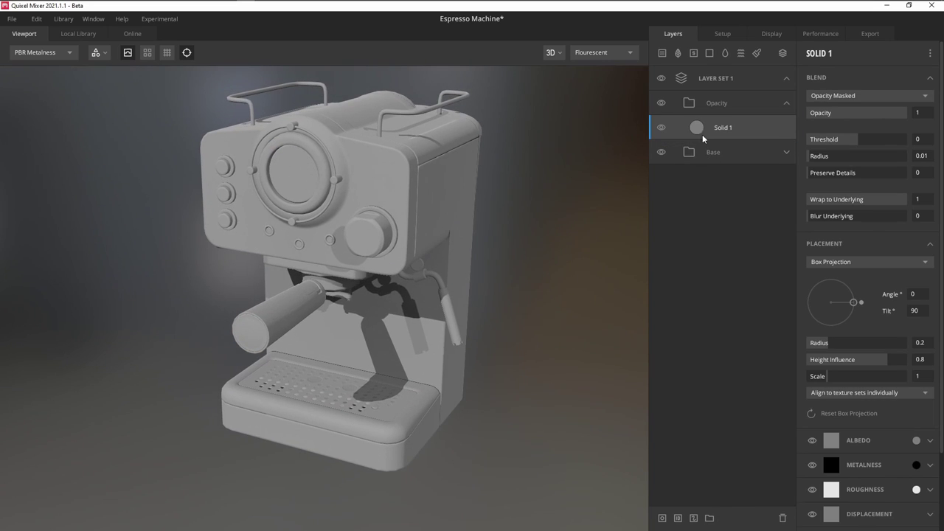
right_click(702, 131)
click(916, 440)
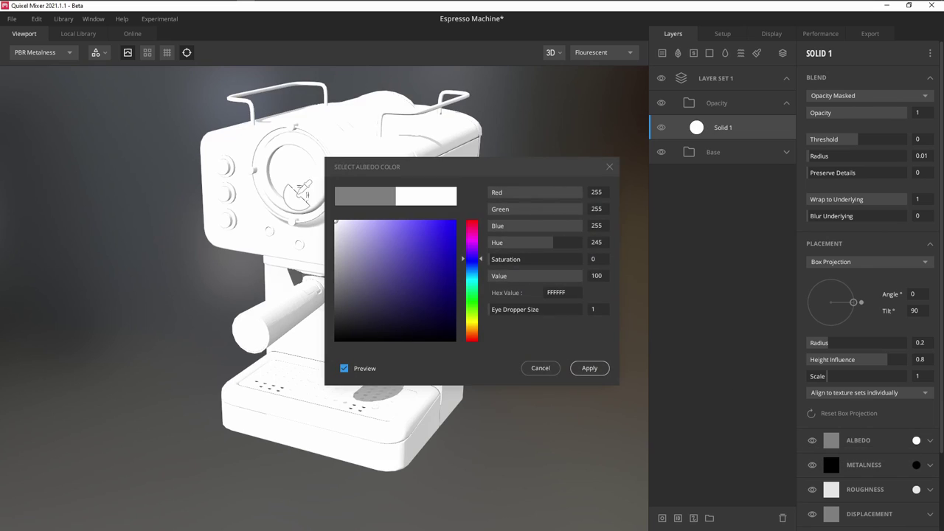
click(590, 366)
Add a second solid layer named Glass above Opaque, with a Material ID mask limiting it to the gauge glass and small indicators
click(709, 53)
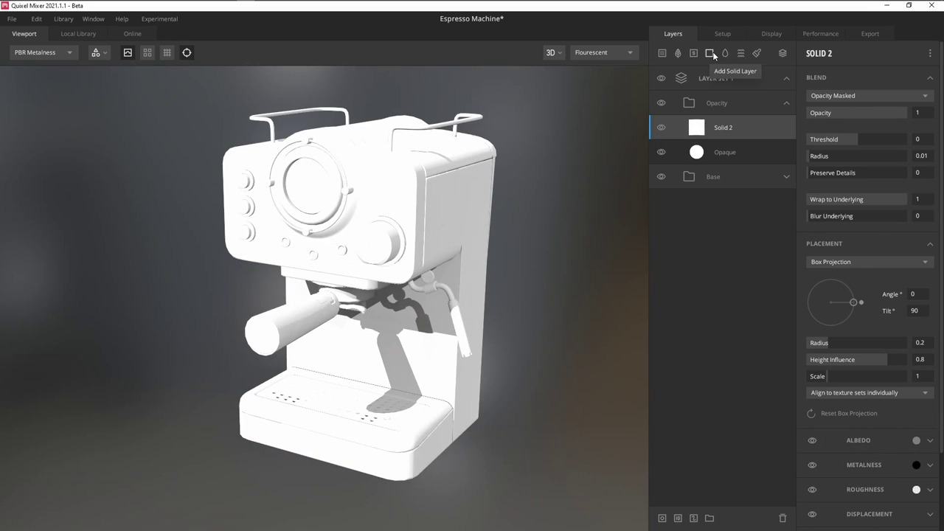
right_click(698, 129)
mouse_move(730, 299)
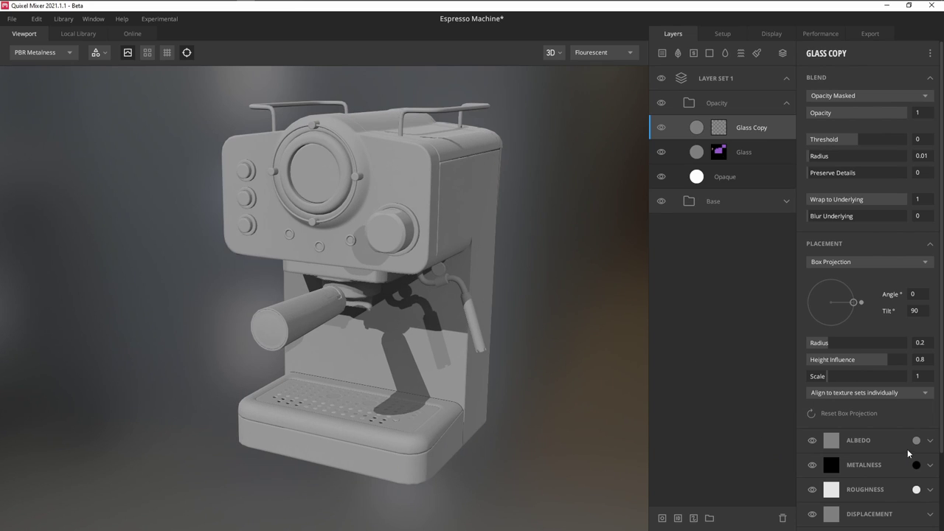
click(915, 440)
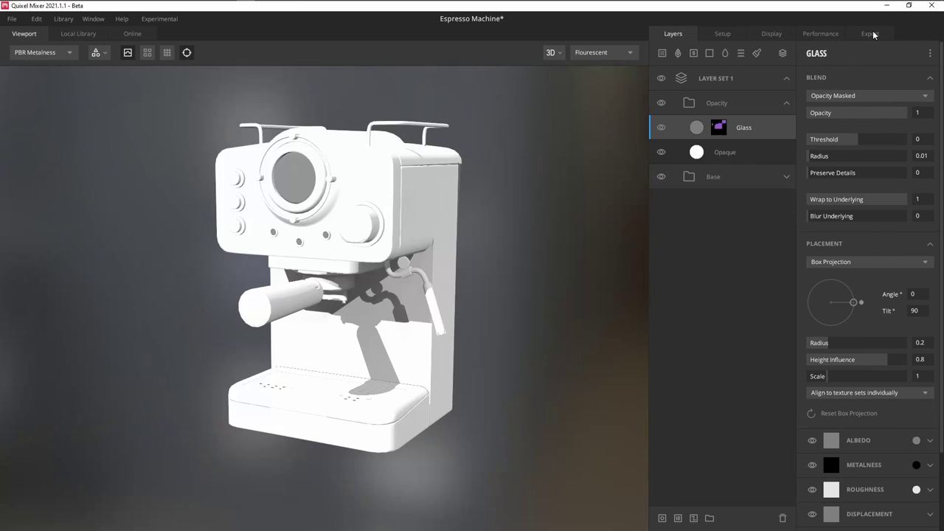
Set the export target to Library with the Props asset category and export the Espresso Machine 3D asset to the library
click(870, 34)
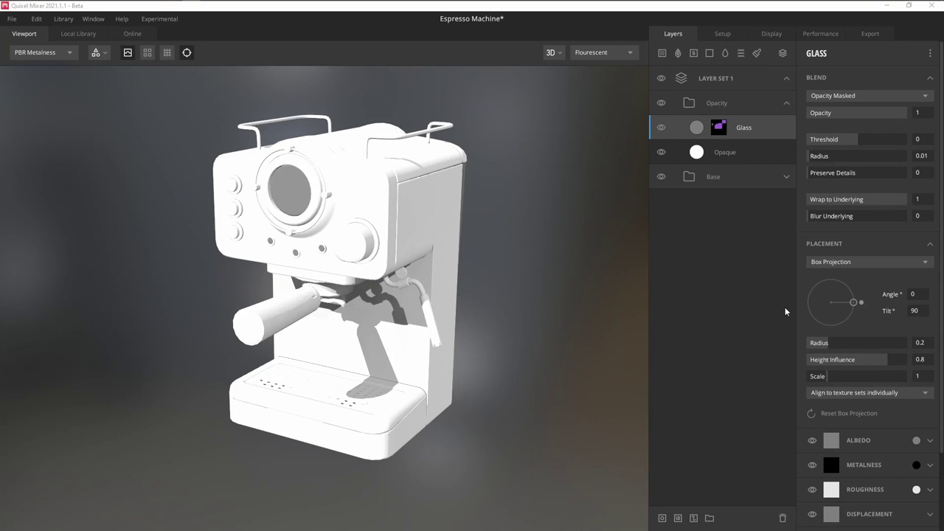
drag(504, 247, 477, 215)
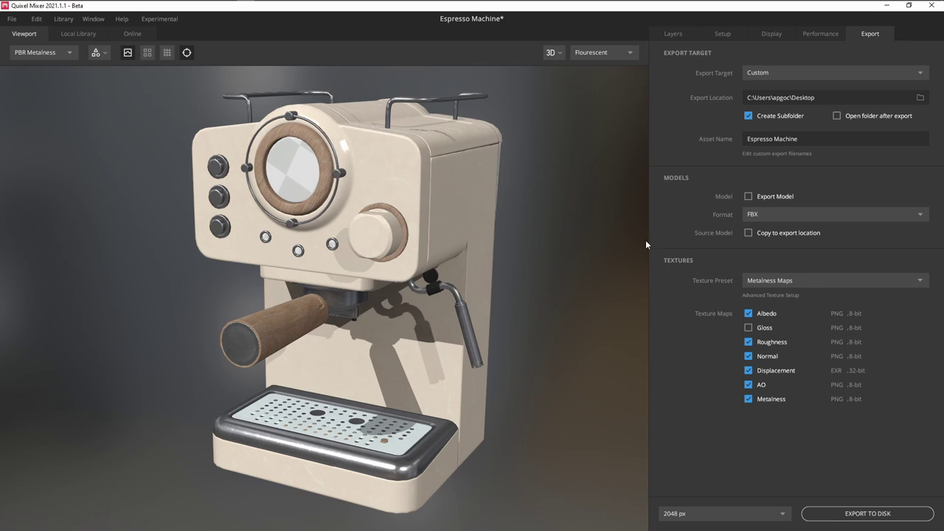
drag(531, 247, 480, 241)
scroll(517, 241, down, 3)
scroll(481, 247, up, 1)
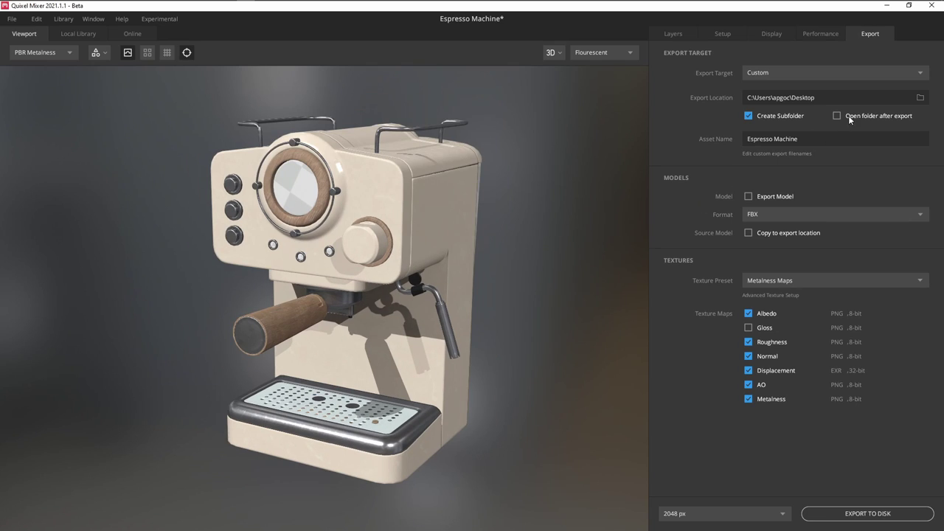
click(922, 74)
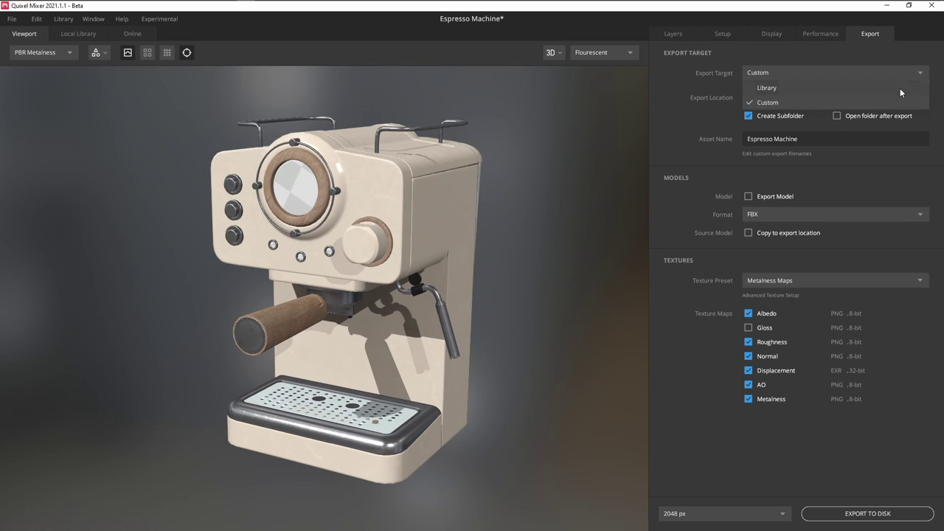
click(896, 87)
click(798, 137)
click(786, 164)
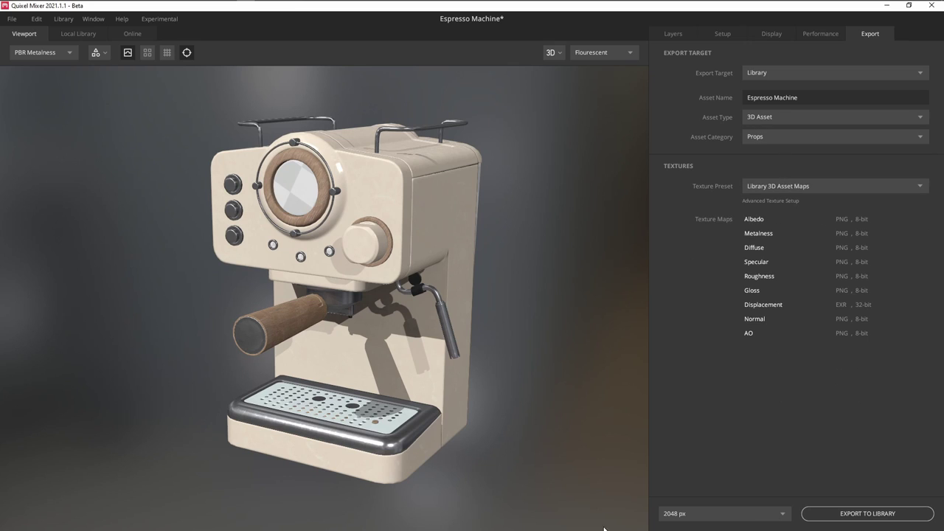
click(857, 511)
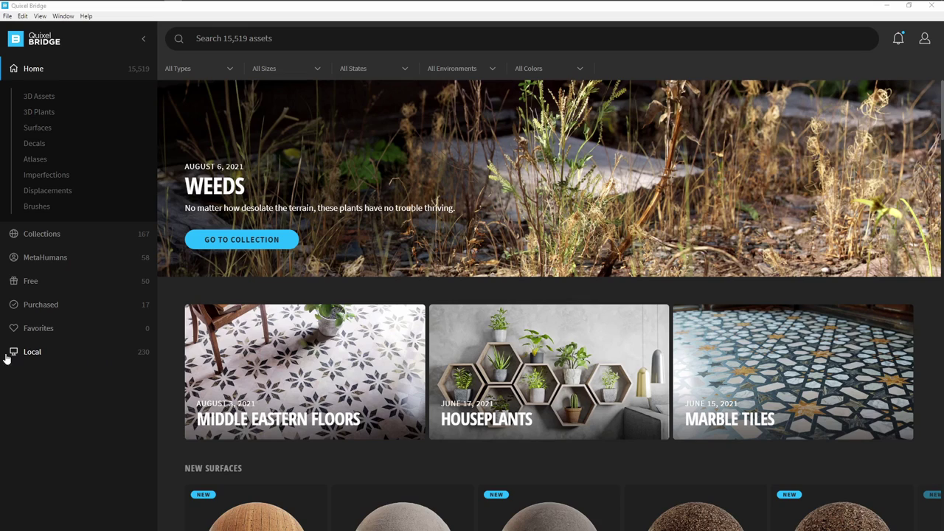
Switch to Quixel Bridge and select the espresso machine among the local Mixer assets
click(75, 355)
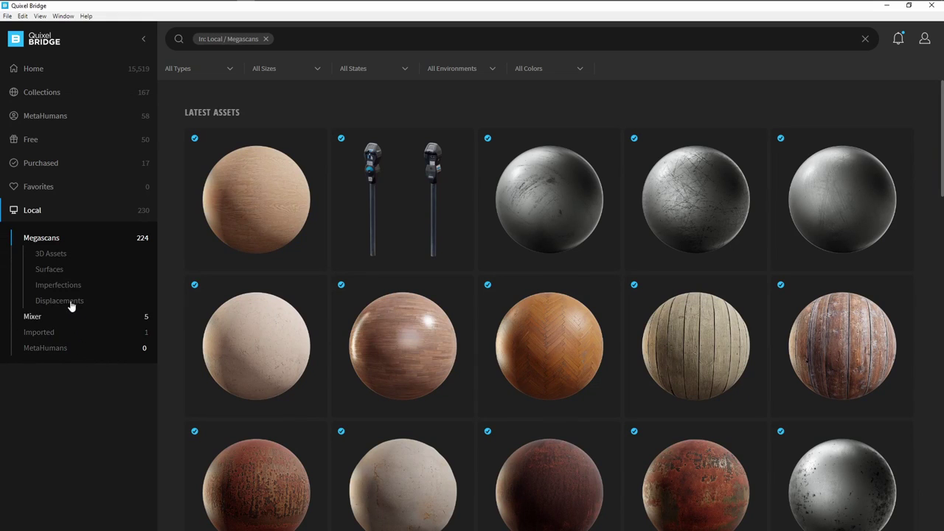
click(46, 316)
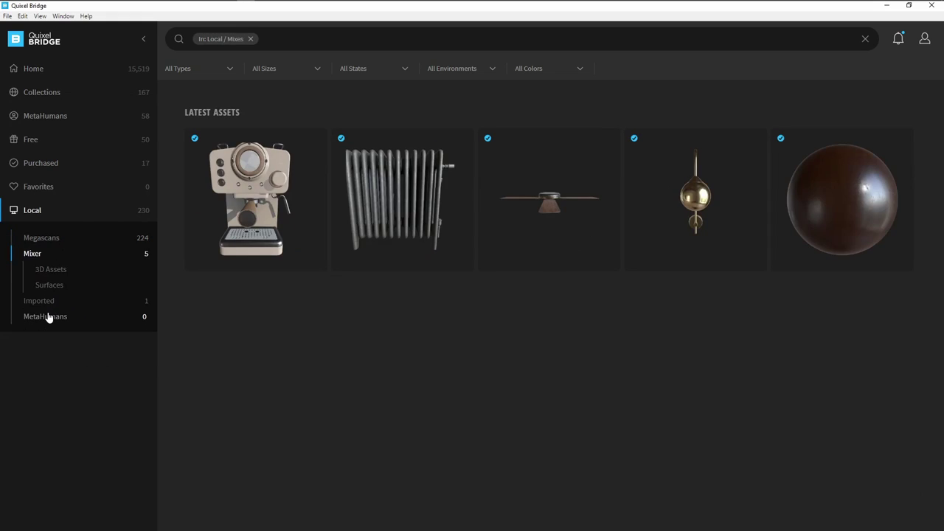
click(298, 201)
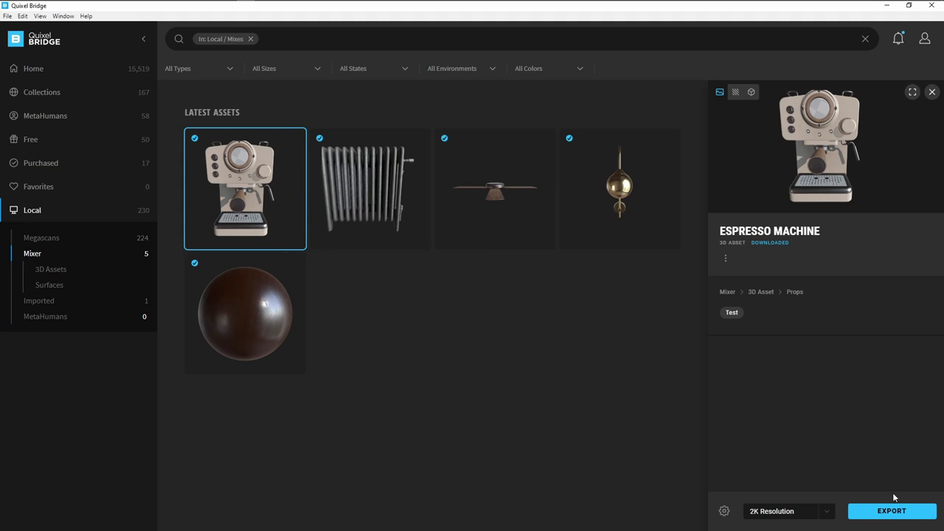
Review the available targets in the export settings, keep Unreal Engine, and export the espresso machine at 2K resolution
click(723, 511)
click(741, 487)
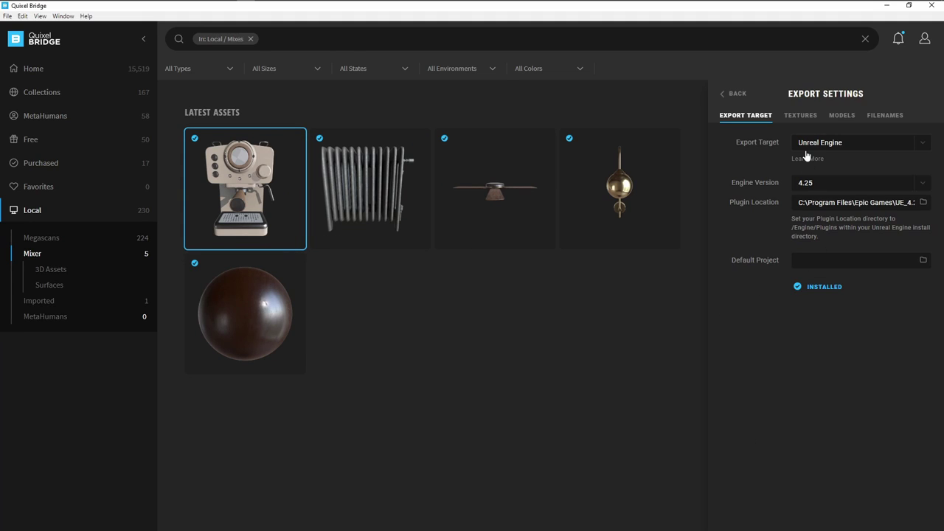
click(877, 148)
scroll(887, 213, down, 5)
scroll(841, 234, up, 2)
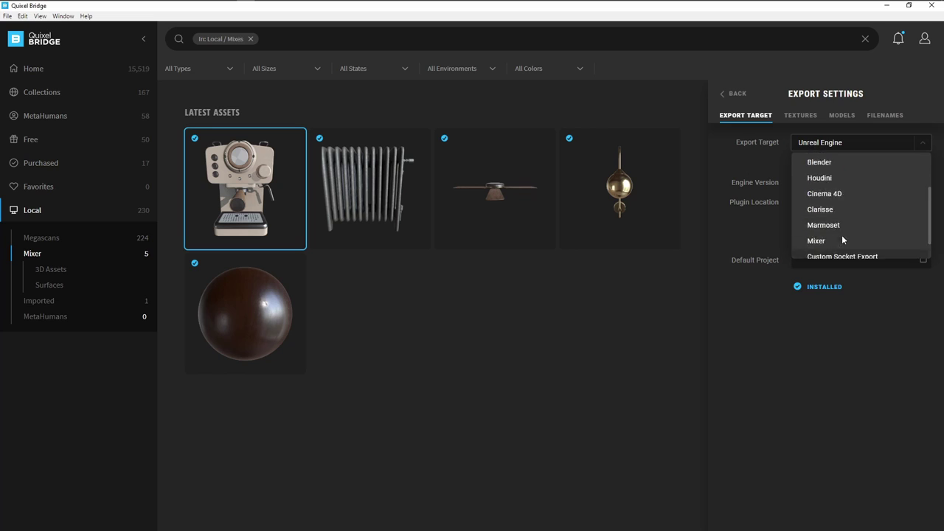
scroll(842, 235, up, 2)
click(893, 145)
click(733, 93)
click(892, 510)
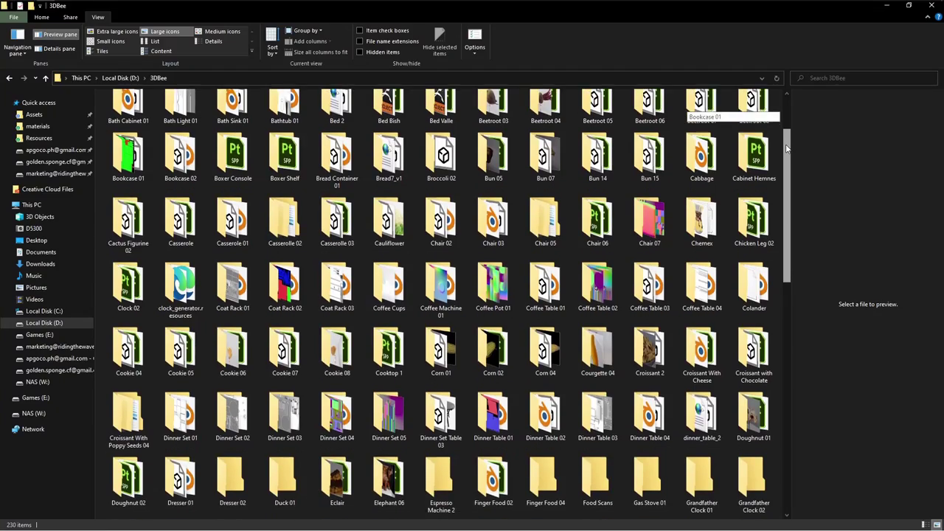
scroll(780, 212, down, 5)
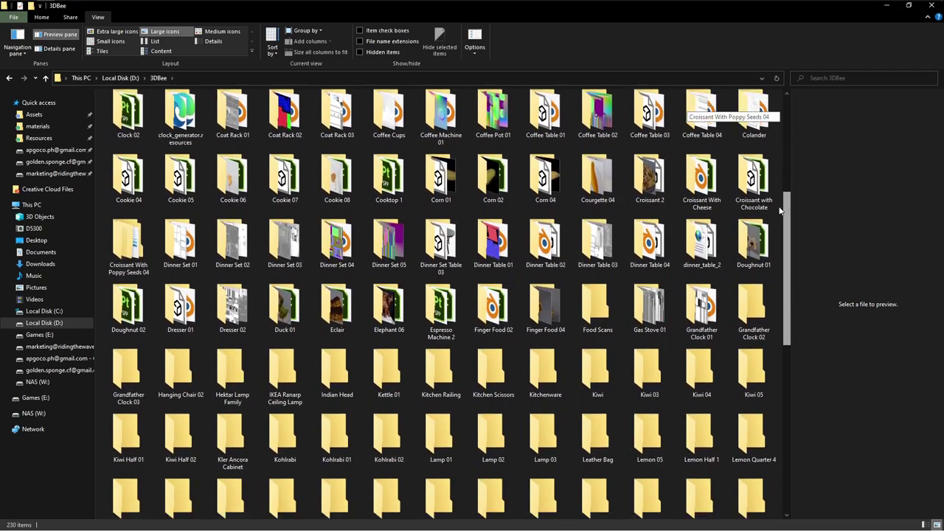
drag(779, 212, 787, 372)
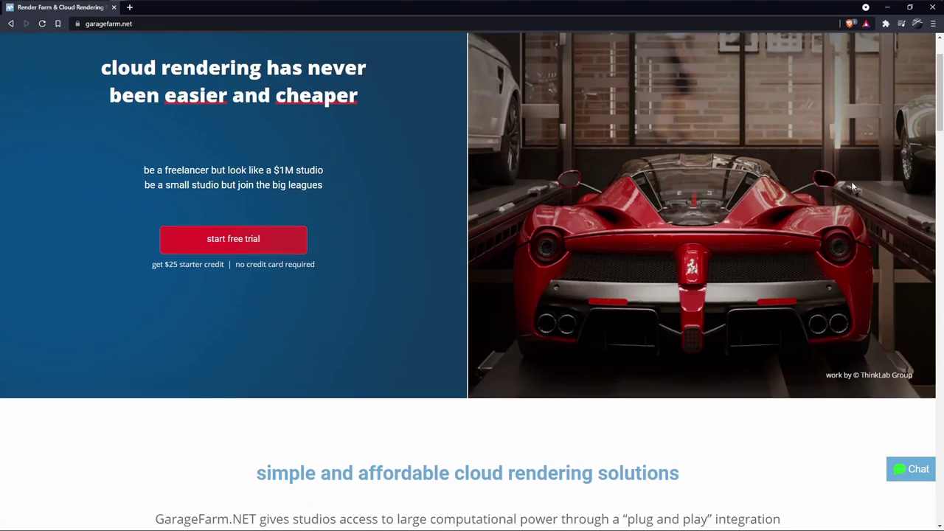
scroll(851, 186, down, 4)
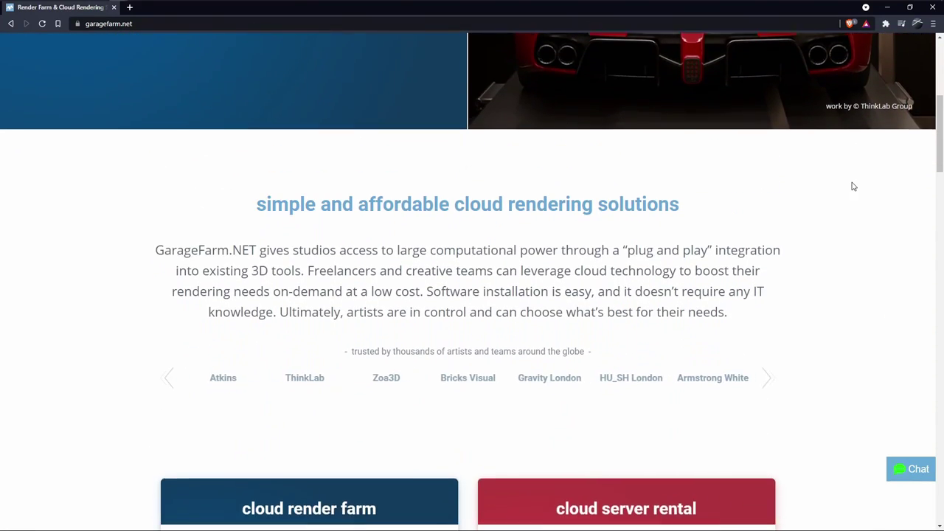